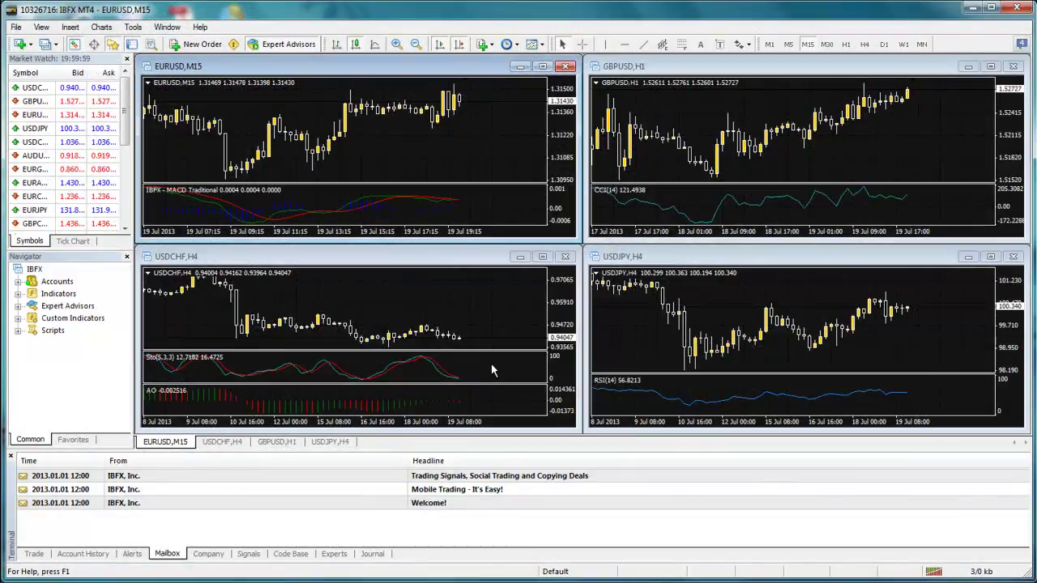
- Switch the Terminal panel from mailbox messages to the Signals list
left_click(256, 555)
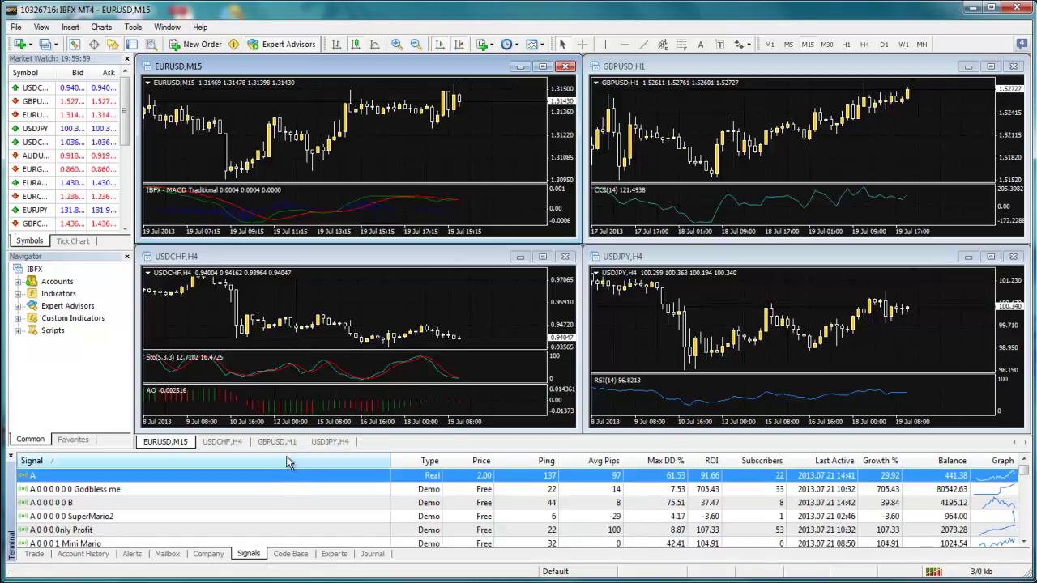
- Expand the Signals list over the charts, browse down it, then return to the first signal
left_click_drag(286, 452, 330, 65)
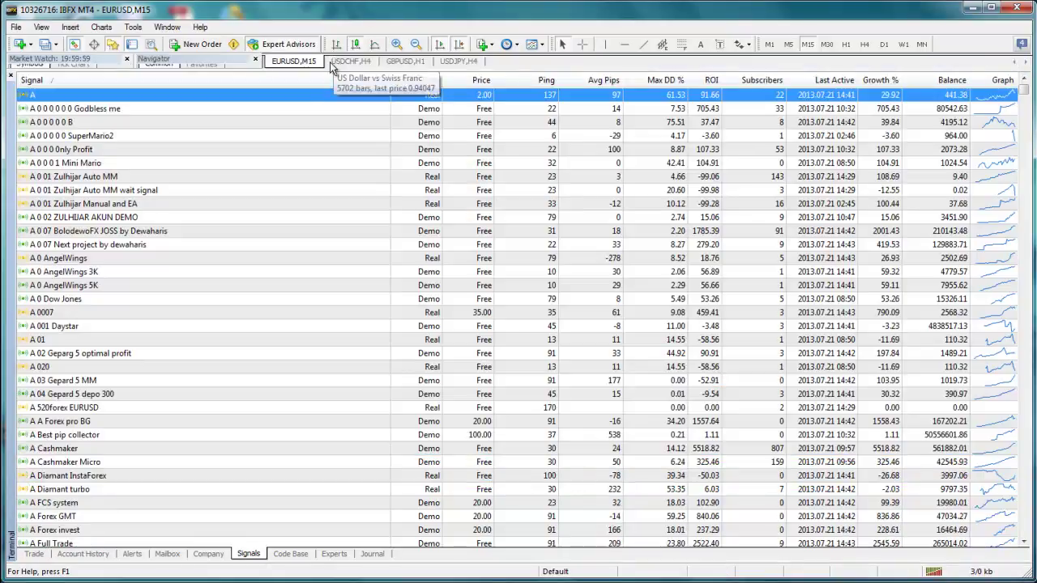
scroll(292, 199, "down", 3)
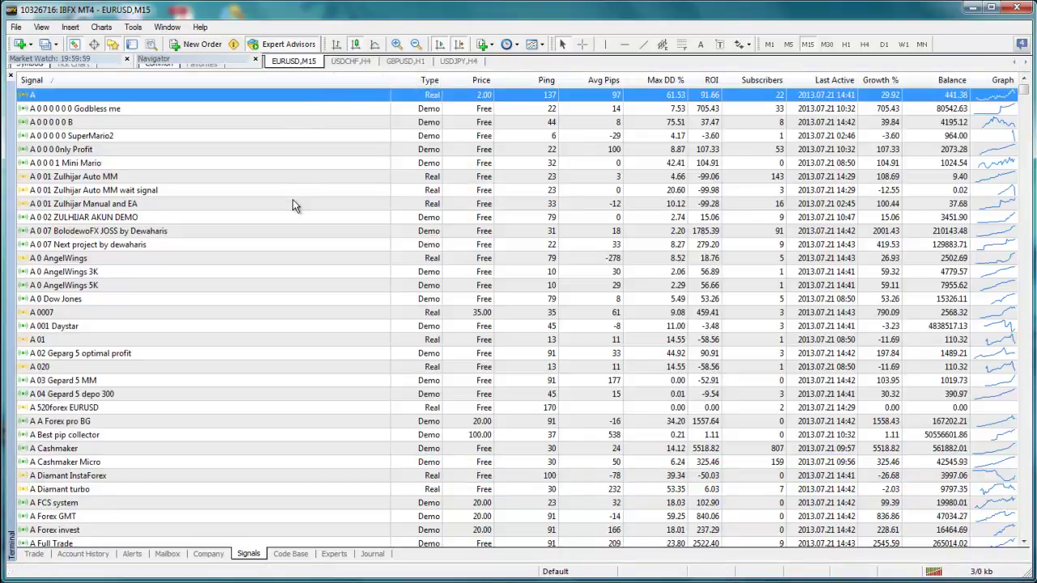
scroll(293, 199, "down", 3)
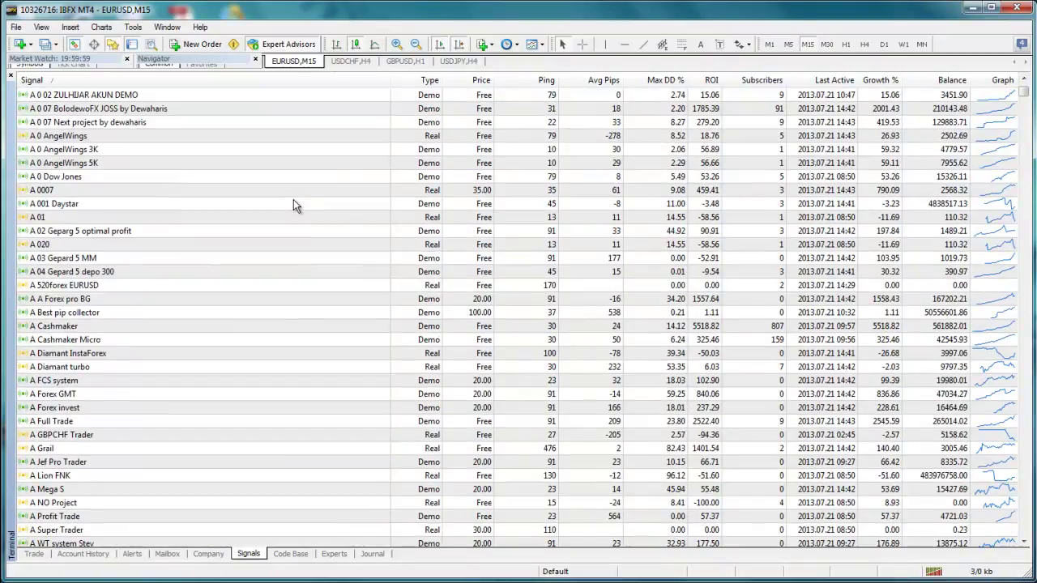
scroll(293, 203, "down", 4)
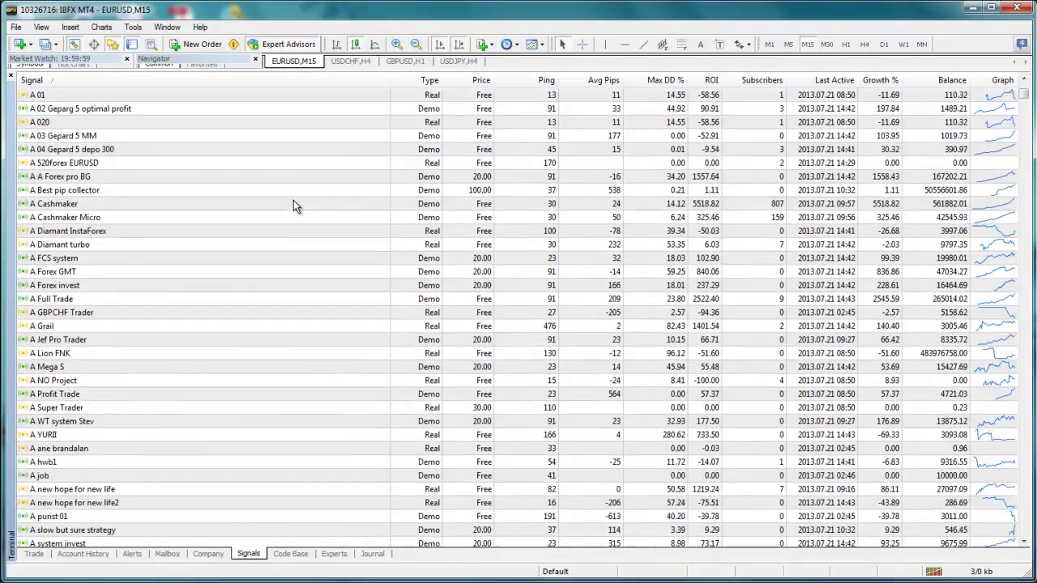
scroll(293, 200, "down", 1)
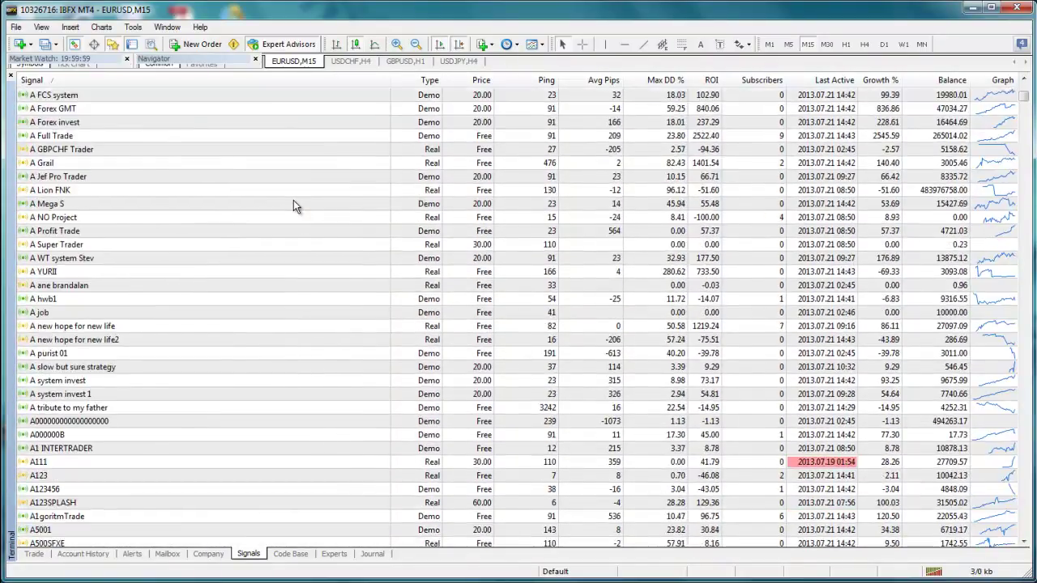
key("Home")
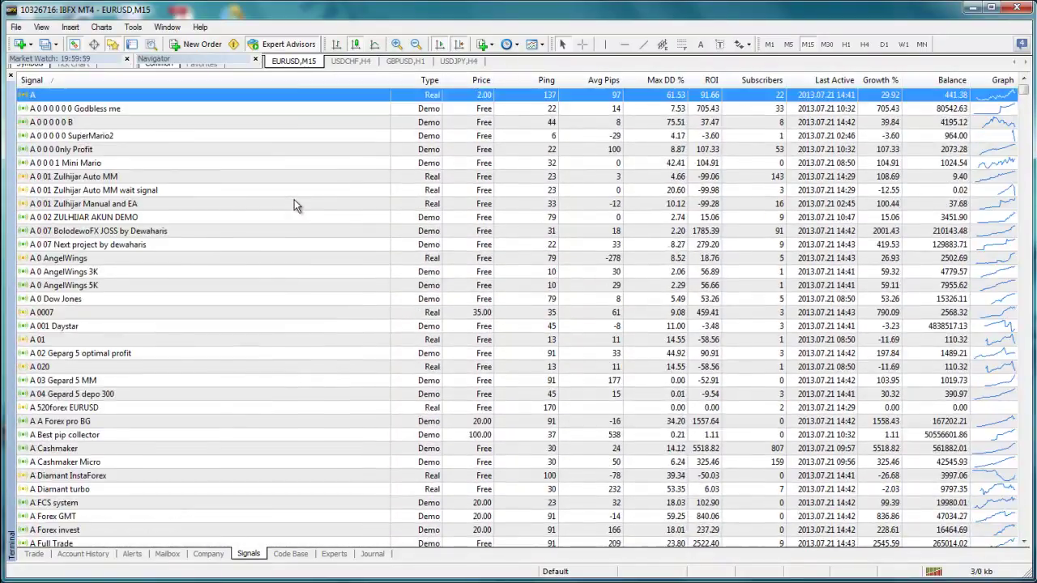
- Open signal A's details and review its growth page
double_click(328, 95)
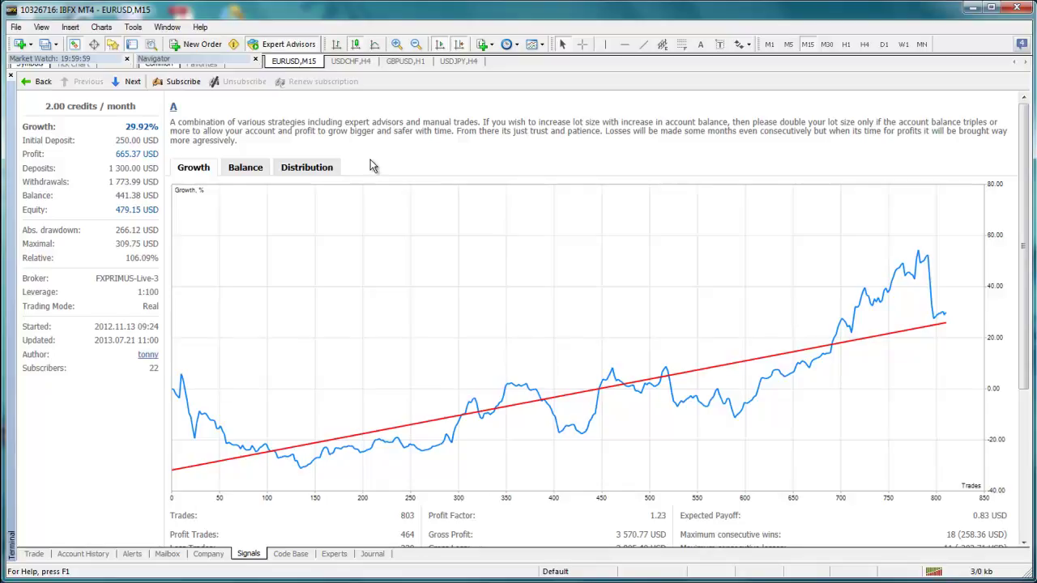
scroll(372, 167, "down", 6)
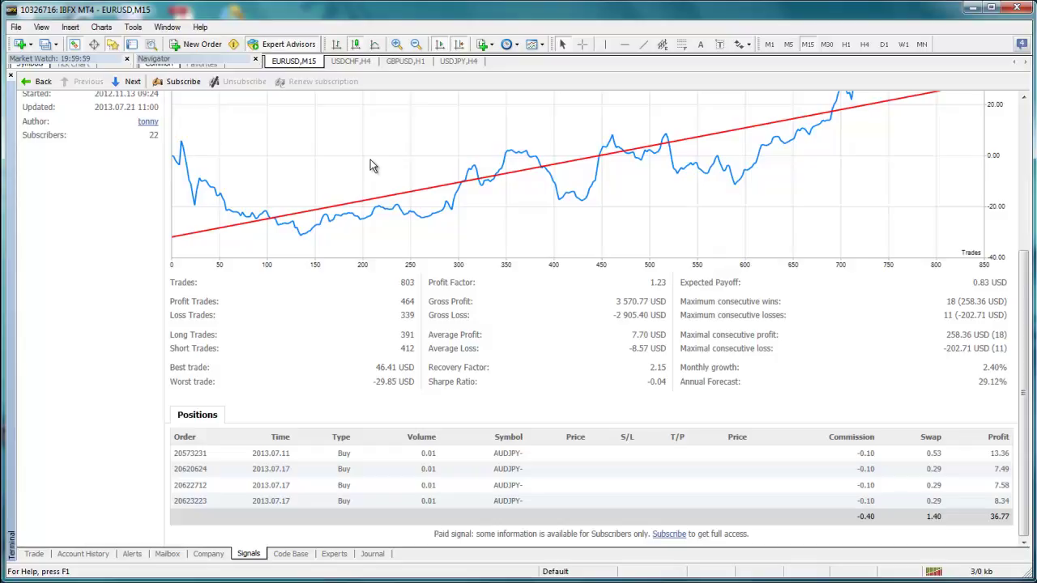
scroll(372, 166, "up", 6)
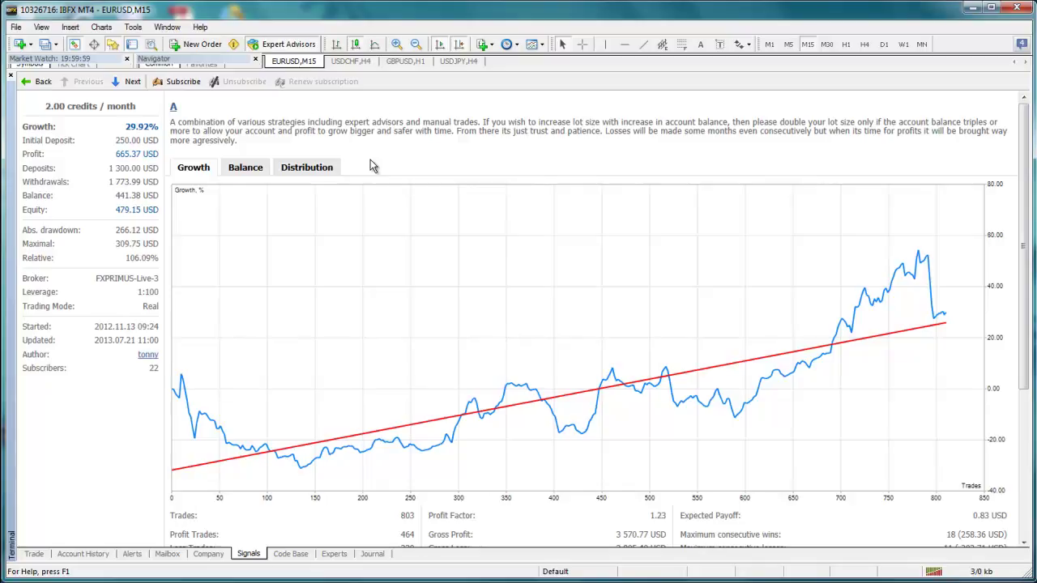
- Review signal A's Balance history chart and its per-symbol deal Distribution
left_click(248, 167)
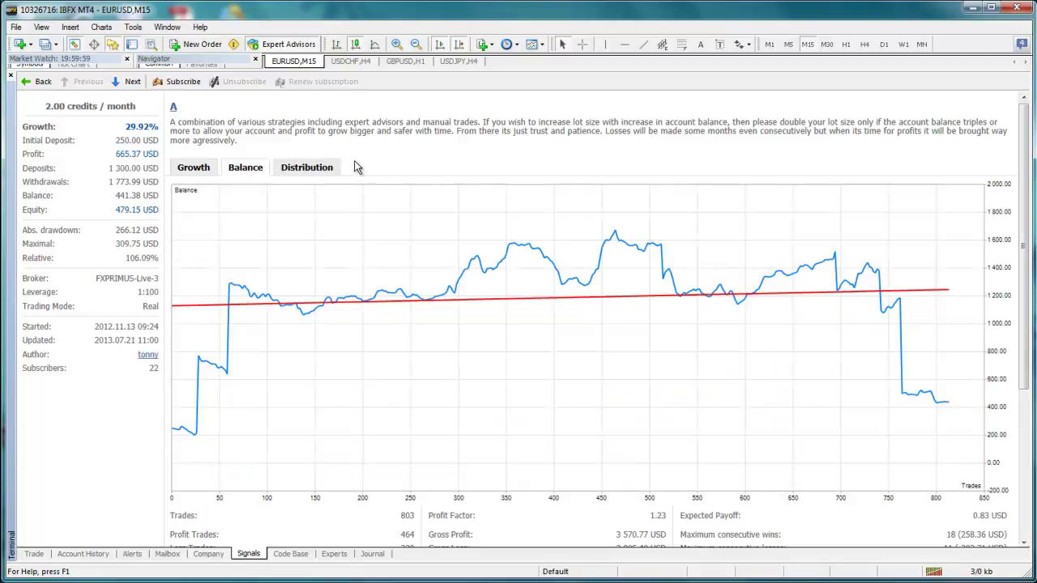
scroll(357, 167, "down", 6)
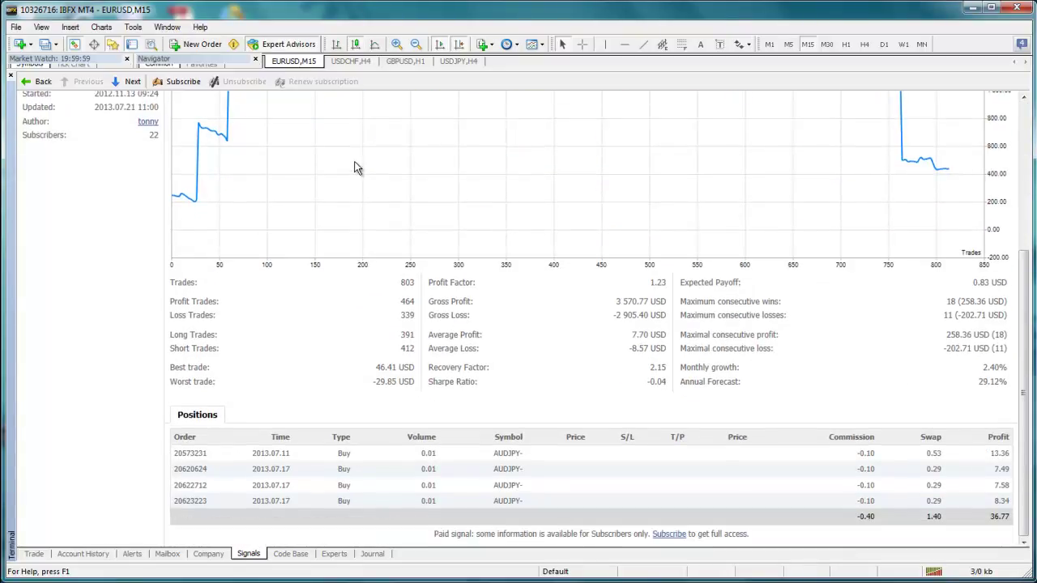
scroll(357, 167, "up", 6)
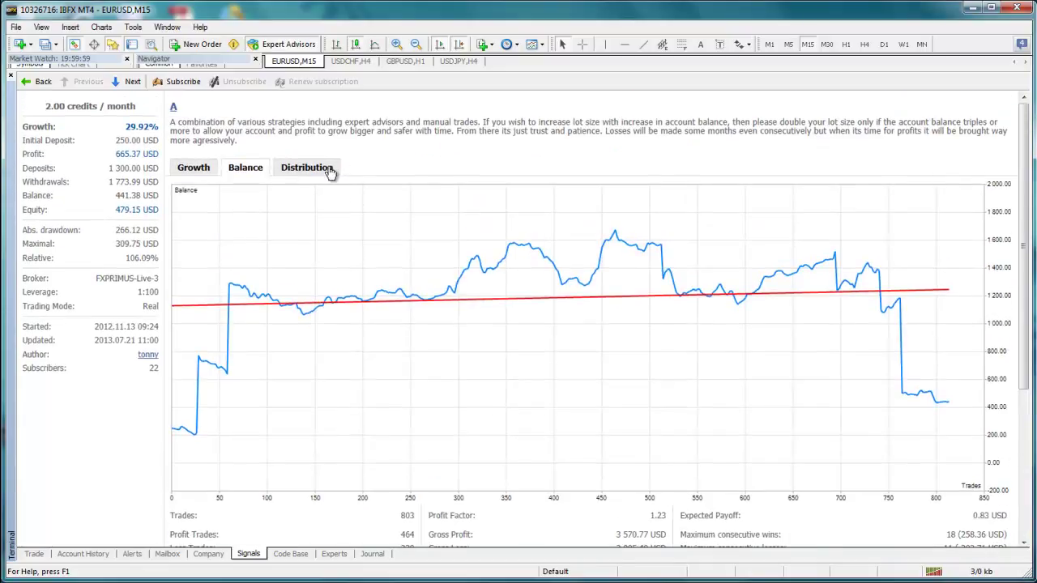
left_click(331, 170)
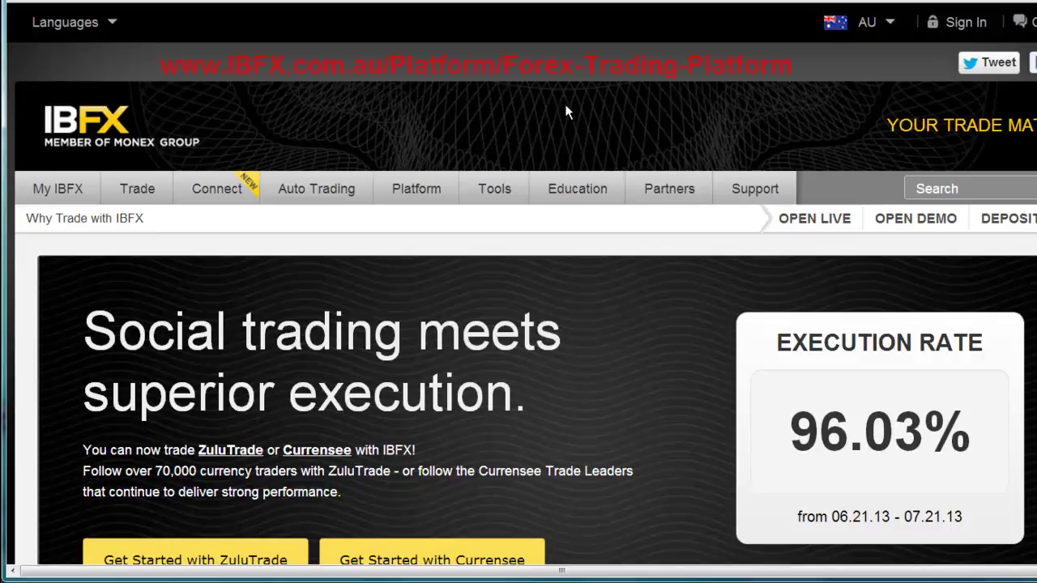
- Open the IBFX Forex demo account page via OPEN DEMO
left_click(904, 231)
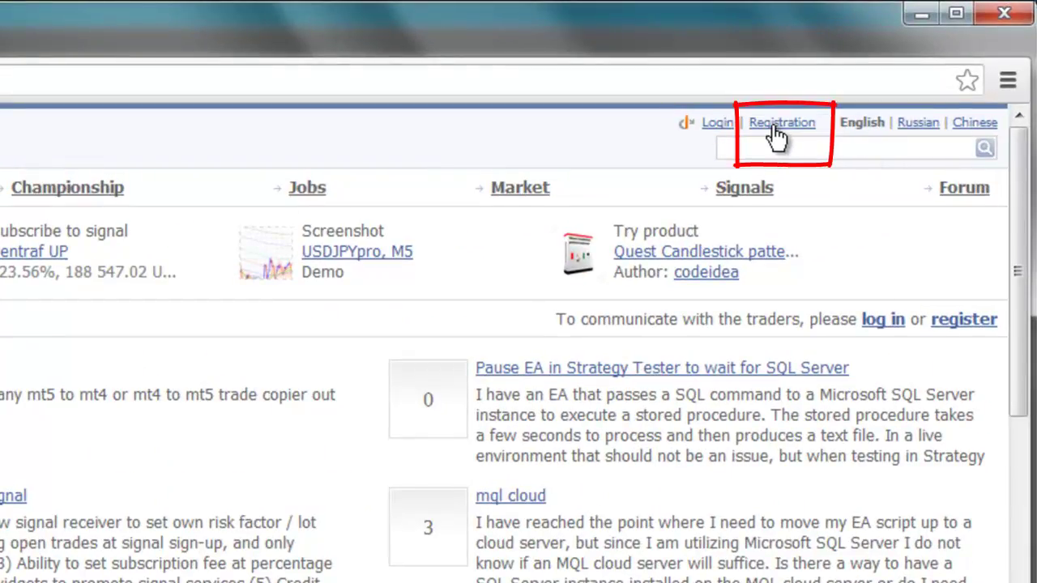
- Open mql5.com Registration and place the cursor in the Login field
left_click(776, 136)
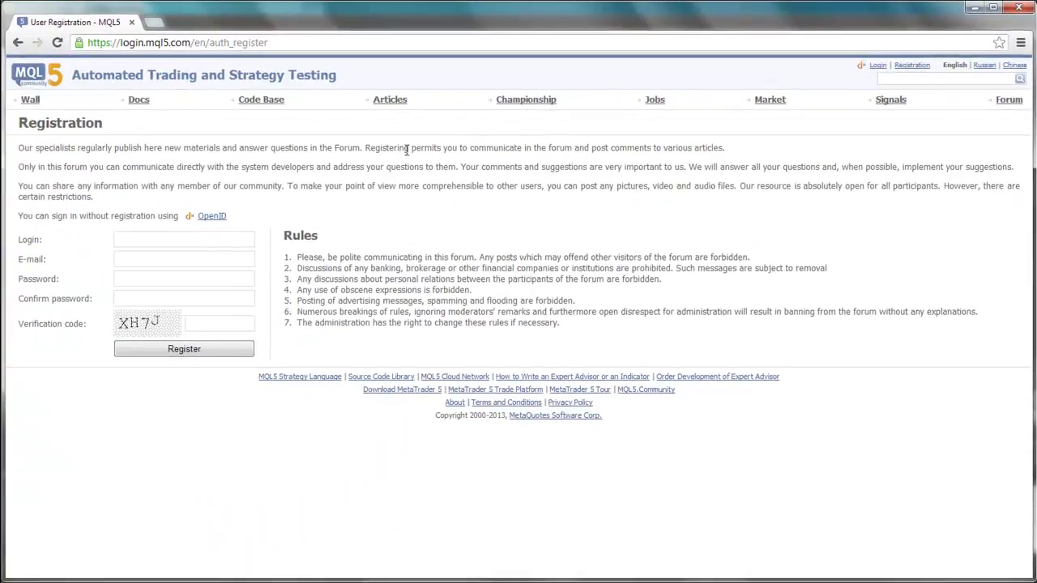
left_click(233, 238)
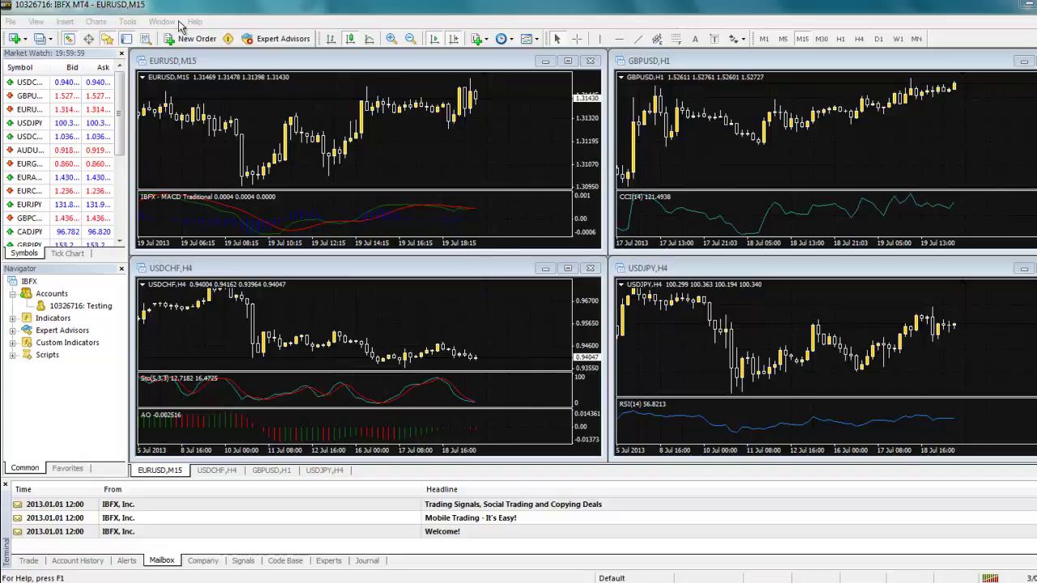
left_click(132, 22)
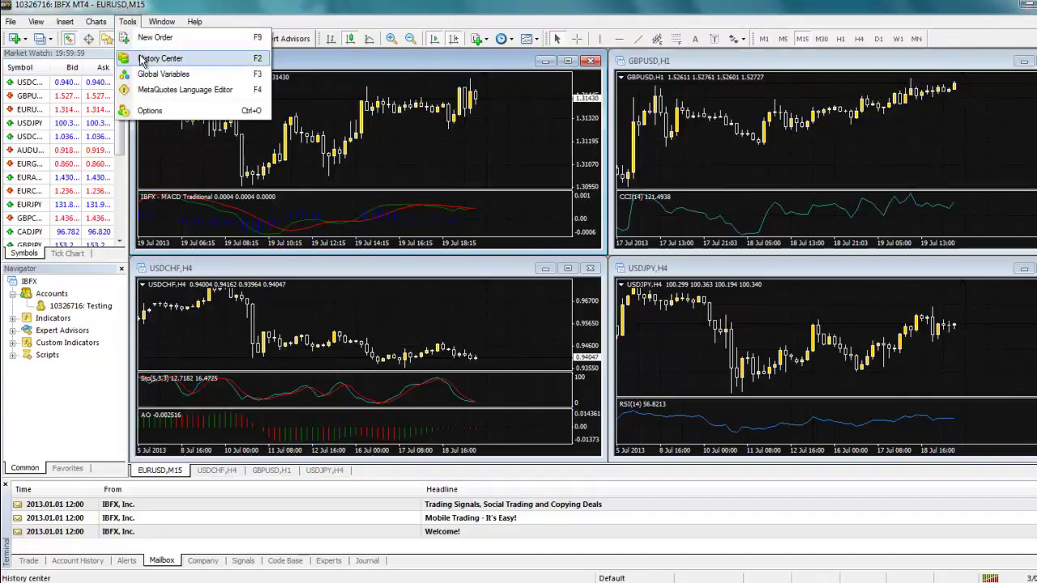
left_click(170, 113)
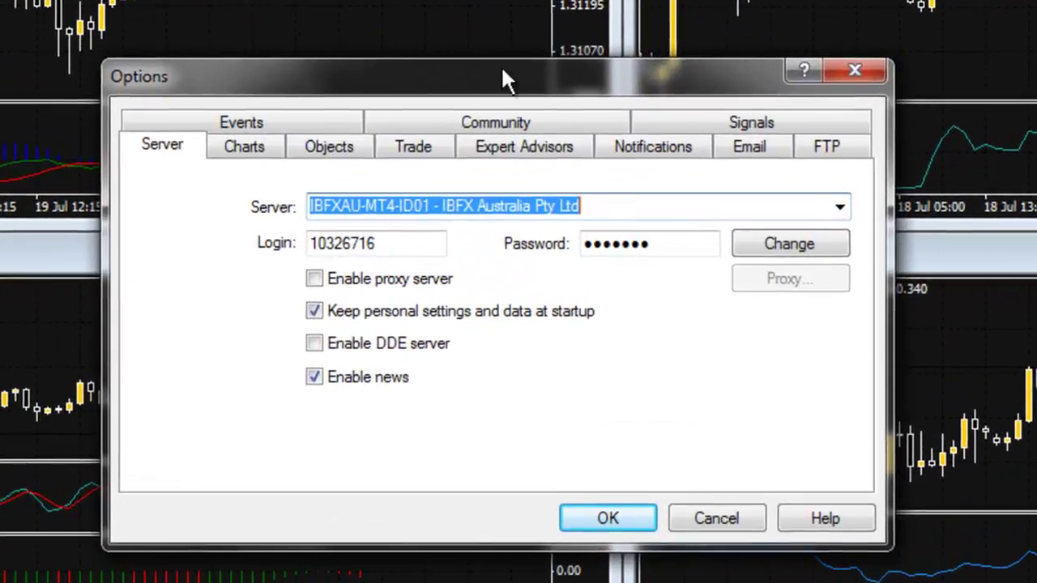
left_click(566, 118)
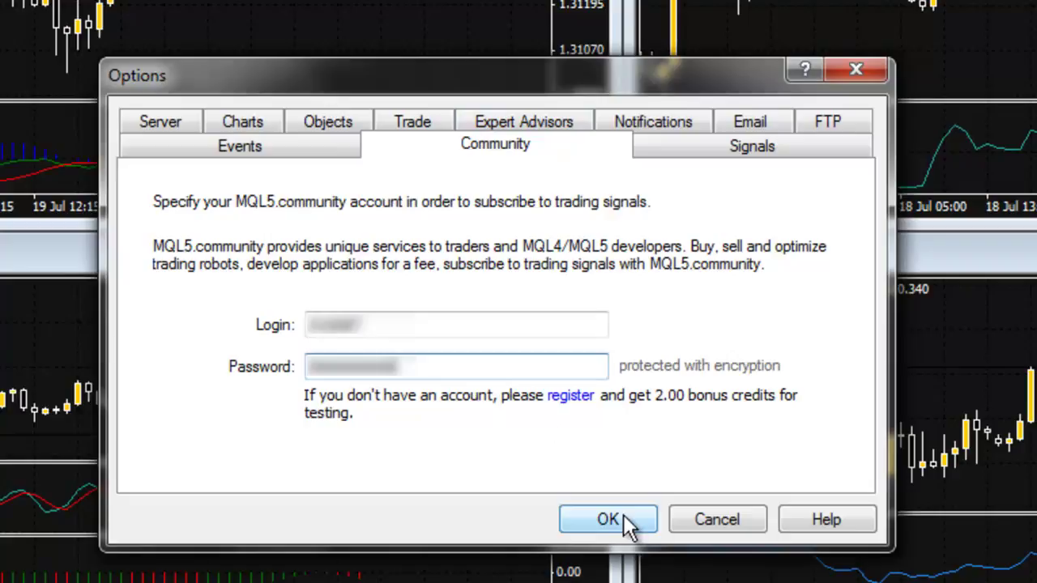
left_click(627, 518)
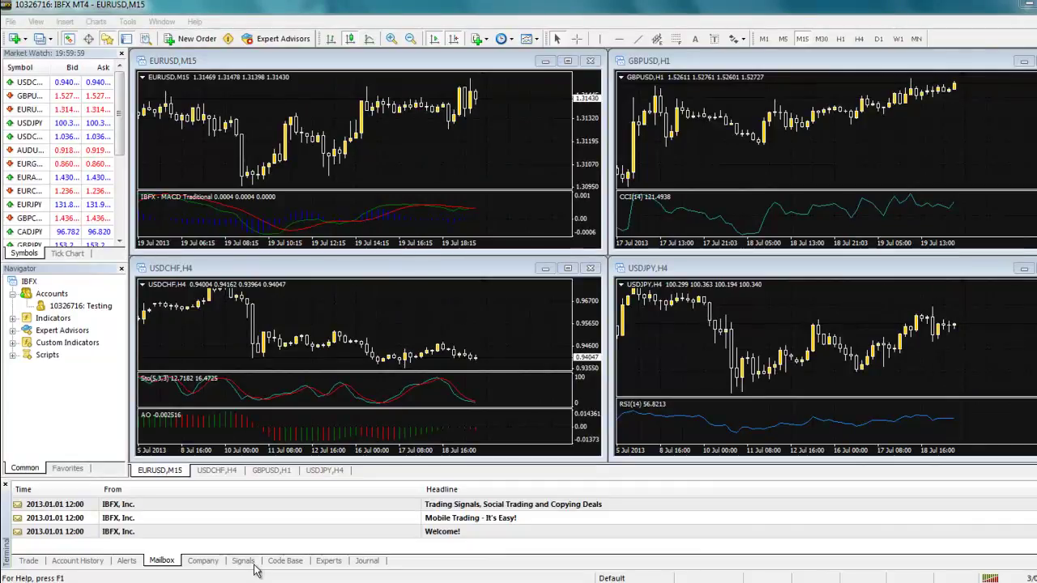
left_click(254, 565)
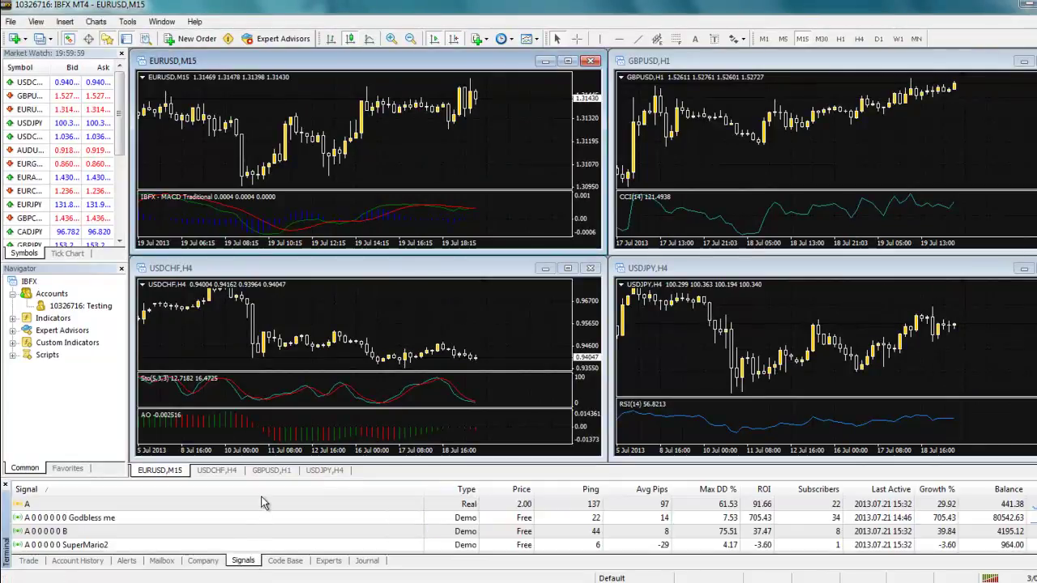
left_click_drag(262, 479, 263, 45)
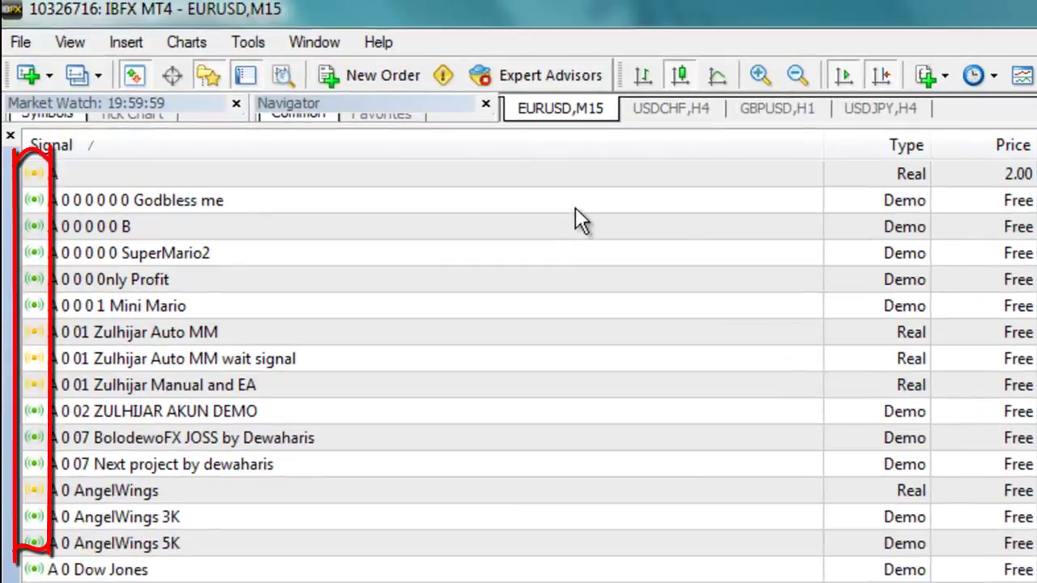
scroll(575, 219, "down", 4)
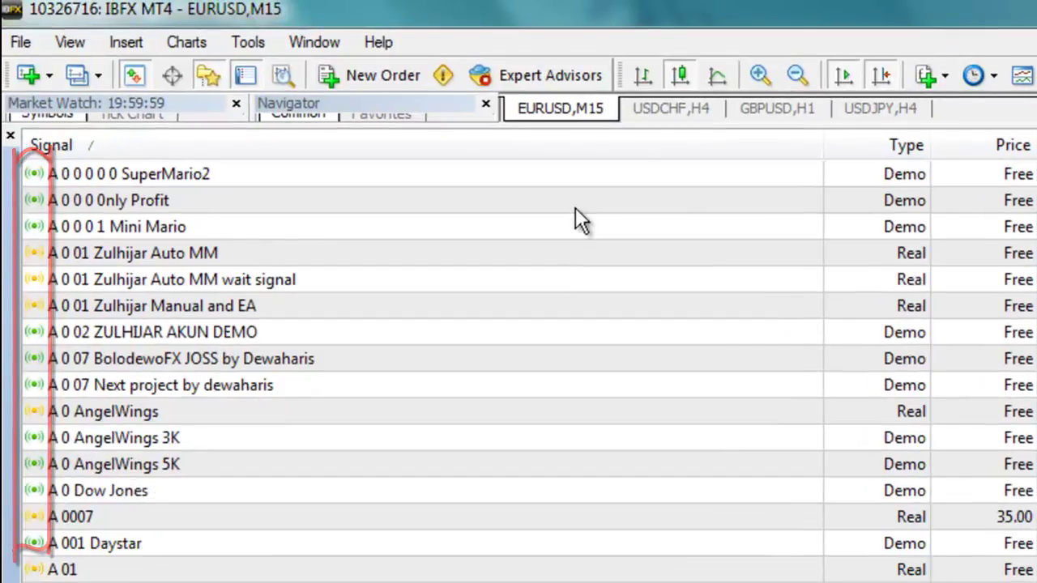
scroll(576, 216, "down", 5)
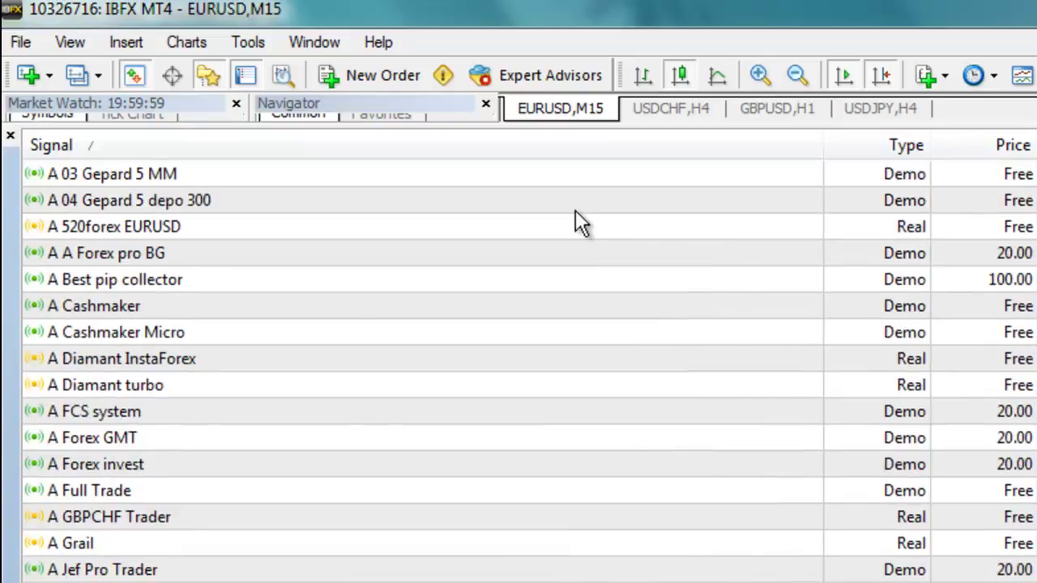
scroll(575, 218, "down", 3)
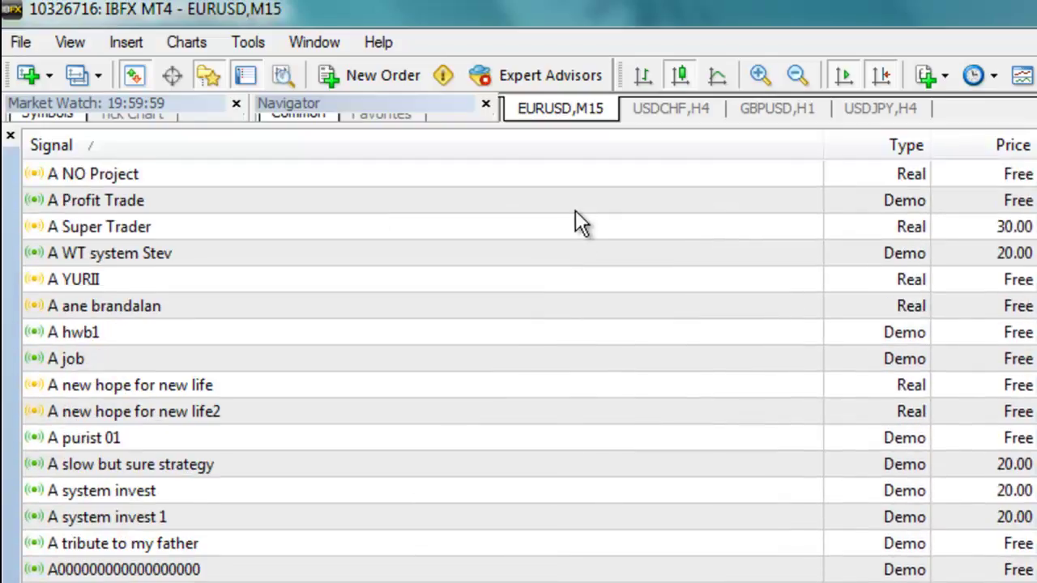
scroll(577, 214, "down", 4)
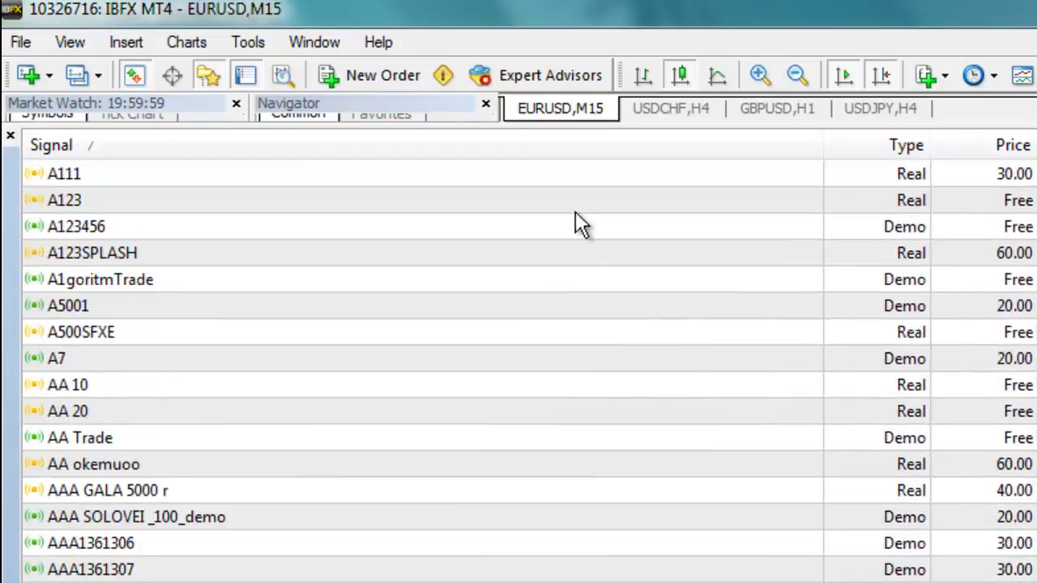
scroll(576, 223, "down", 7)
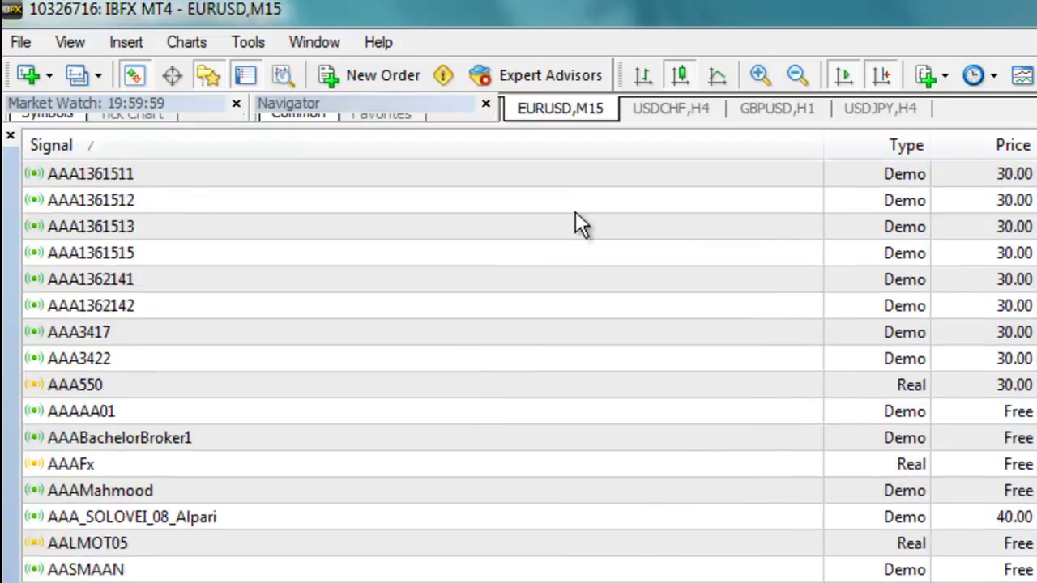
scroll(577, 220, "down", 9)
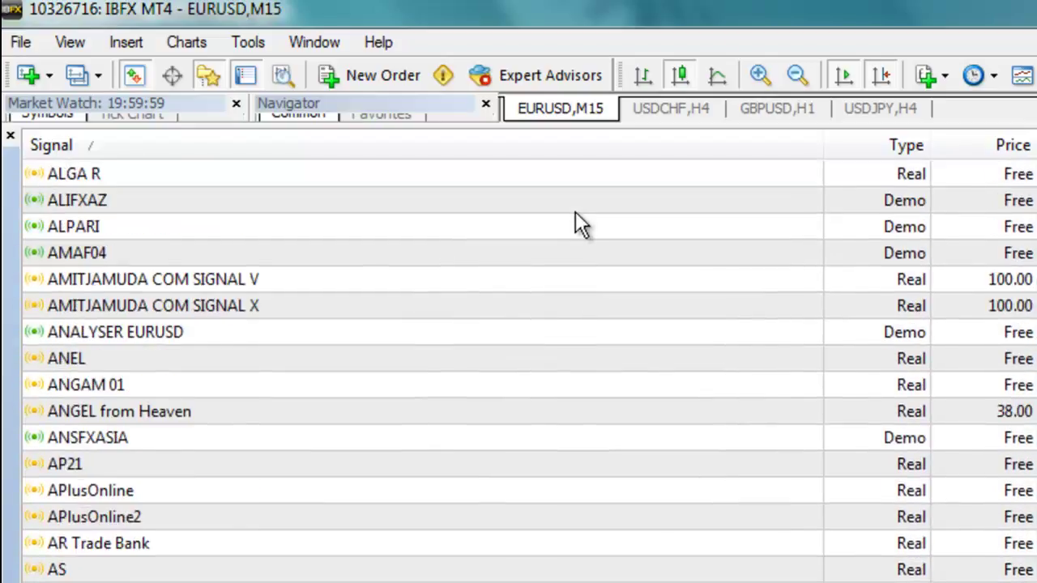
scroll(575, 211, "down", 14)
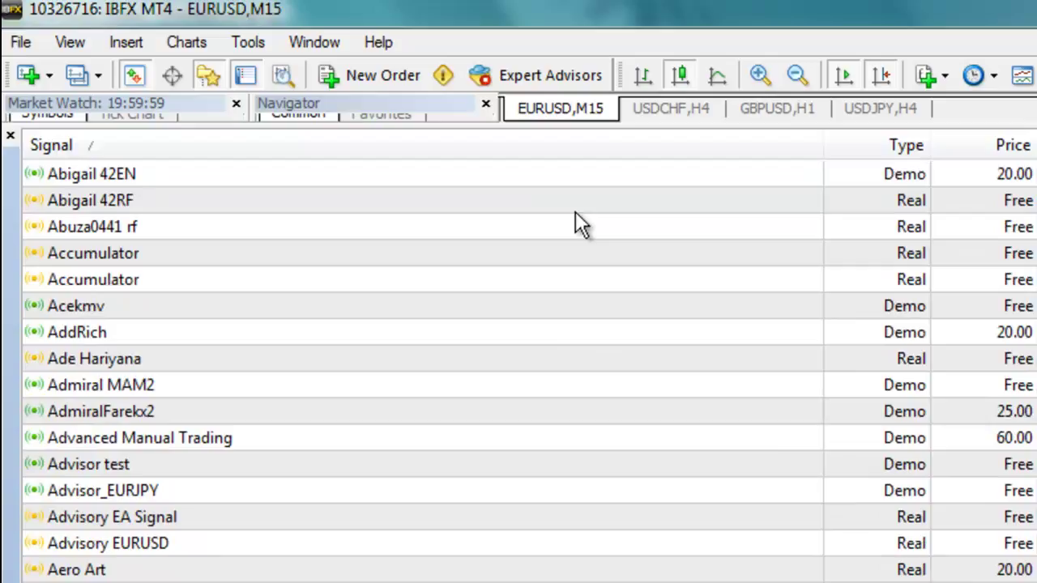
scroll(576, 215, "down", 10)
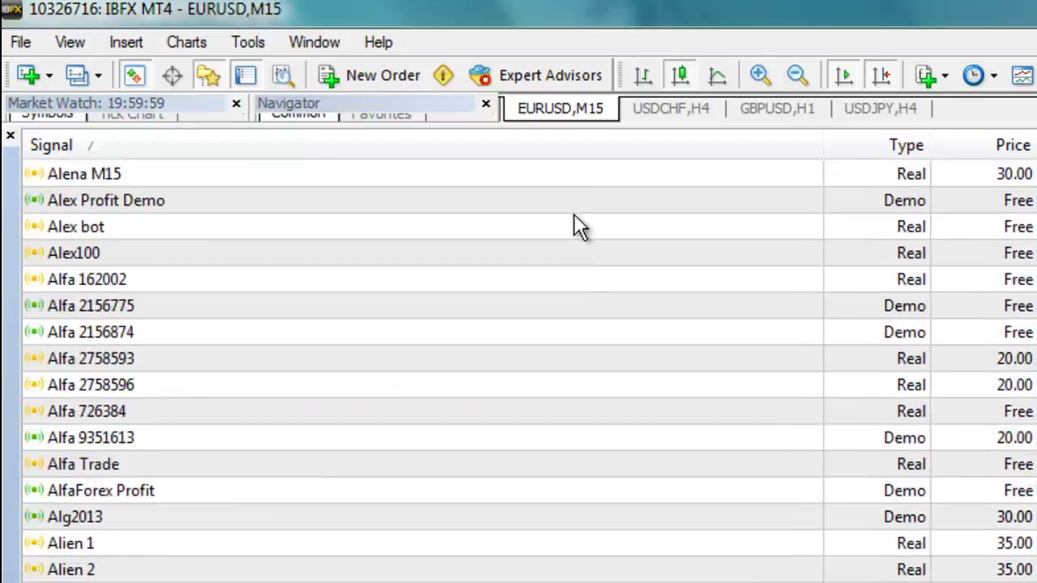
scroll(574, 227, "down", 1)
scroll(573, 214, "down", 5)
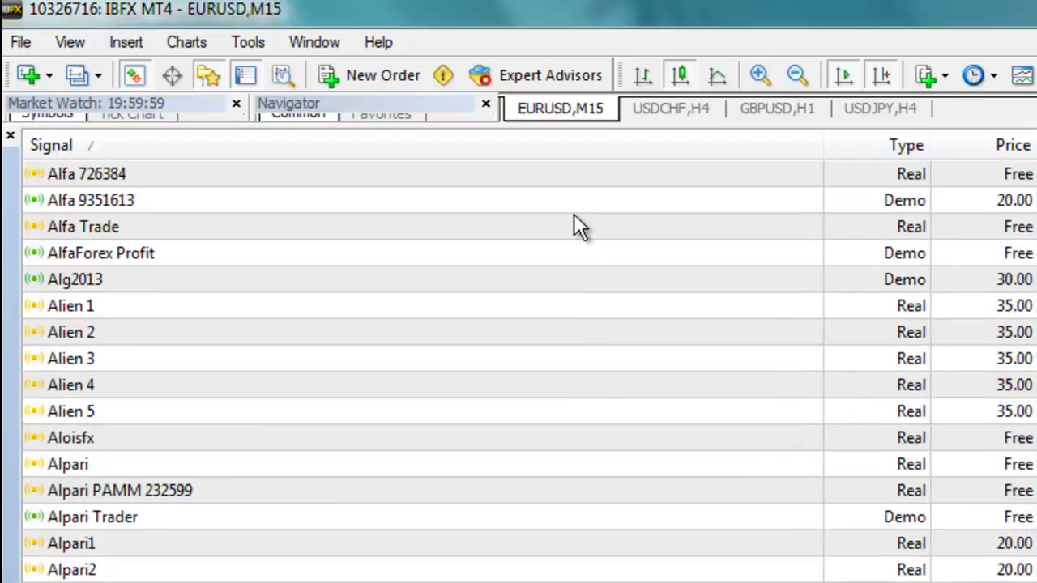
scroll(574, 216, "down", 15)
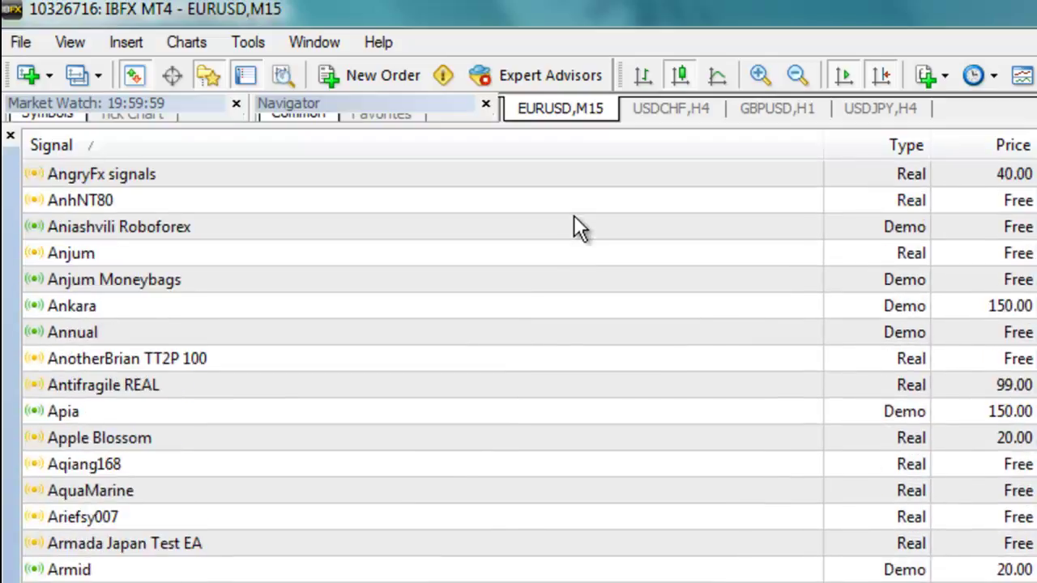
scroll(574, 227, "down", 13)
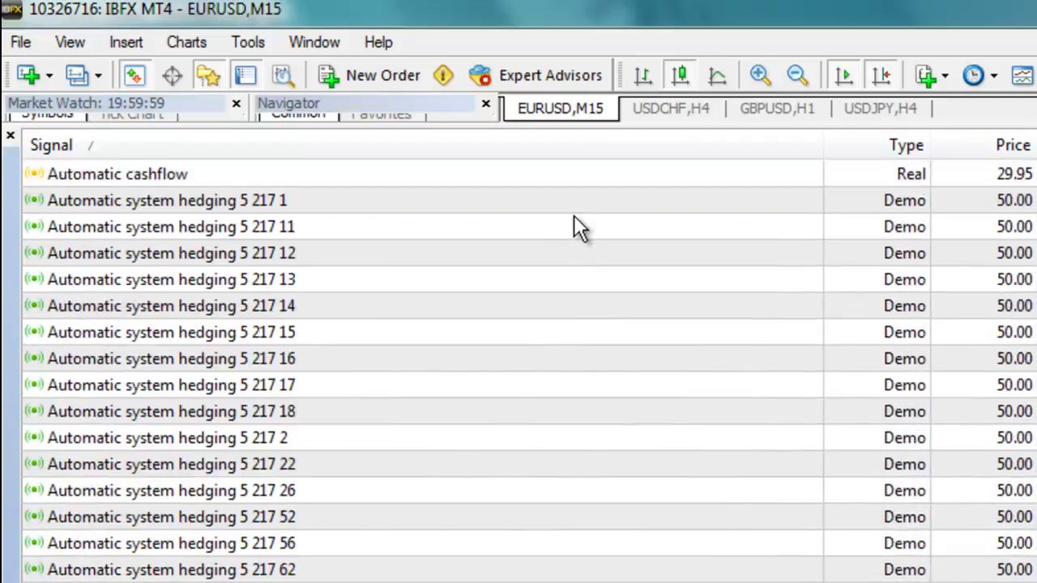
scroll(574, 217, "down", 20)
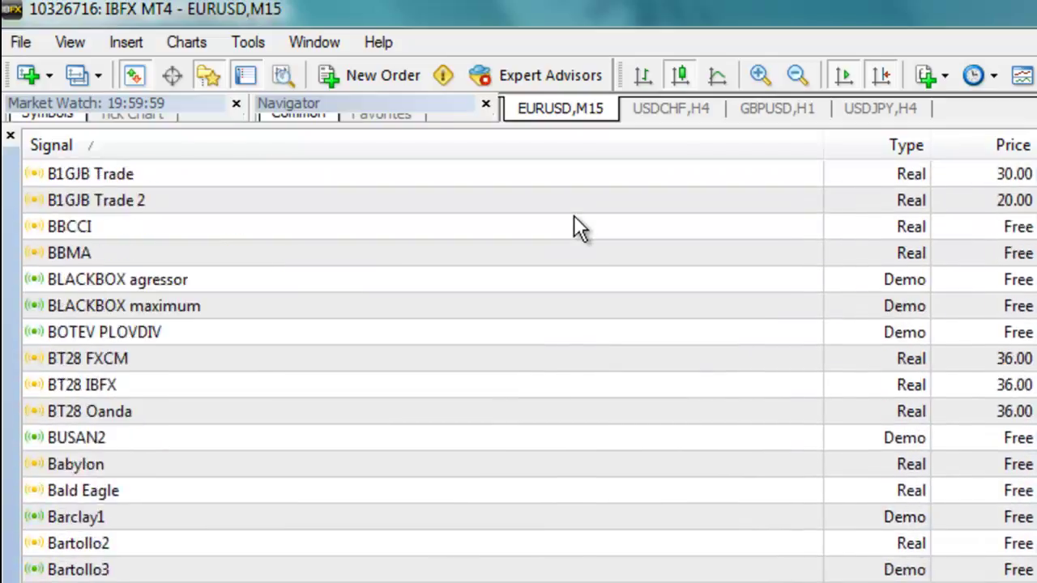
scroll(574, 227, "down", 4)
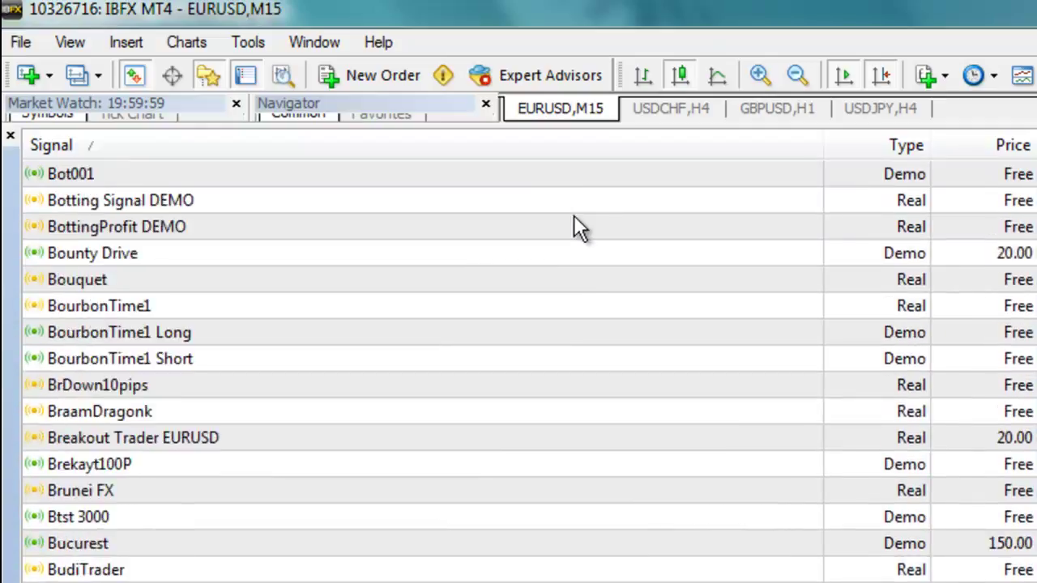
scroll(574, 227, "down", 18)
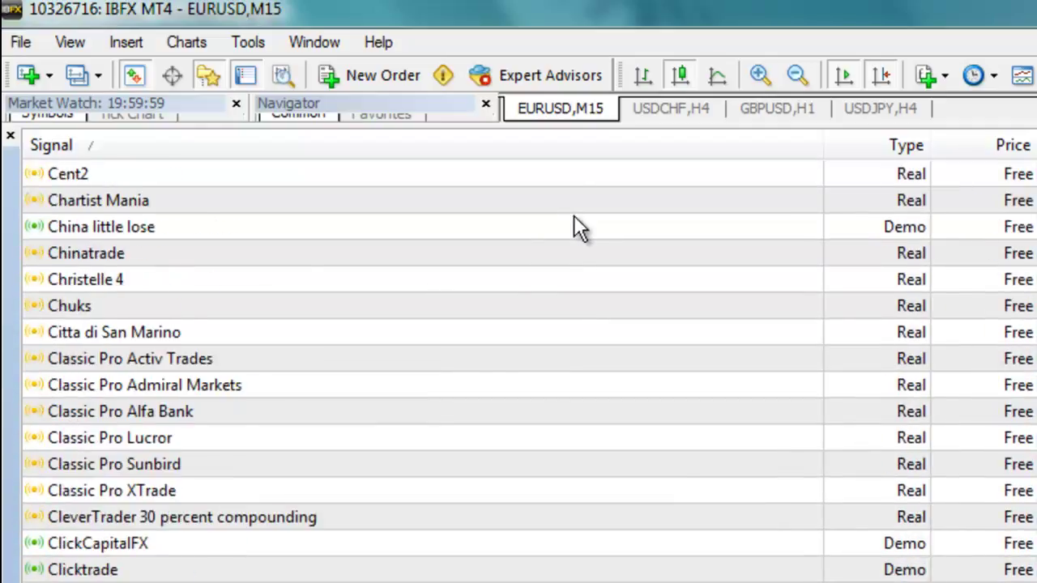
scroll(573, 218, "down", 10)
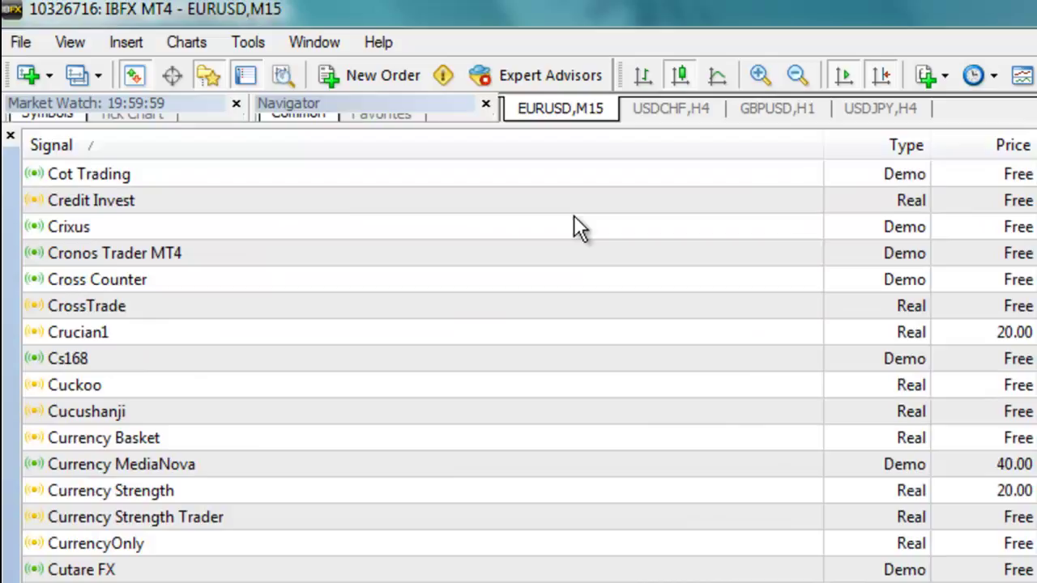
scroll(573, 217, "down", 11)
scroll(574, 217, "down", 17)
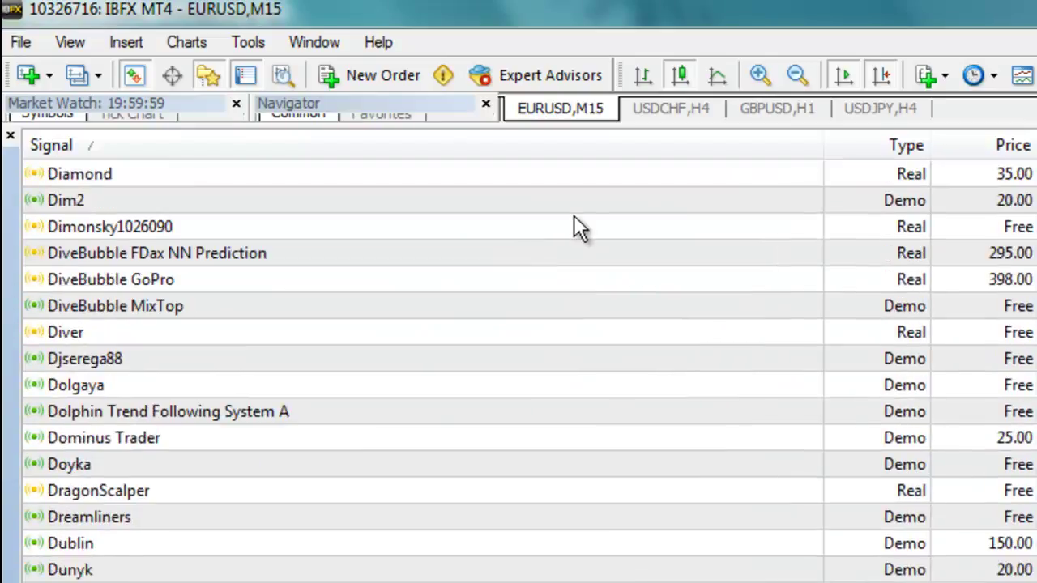
scroll(574, 217, "down", 5)
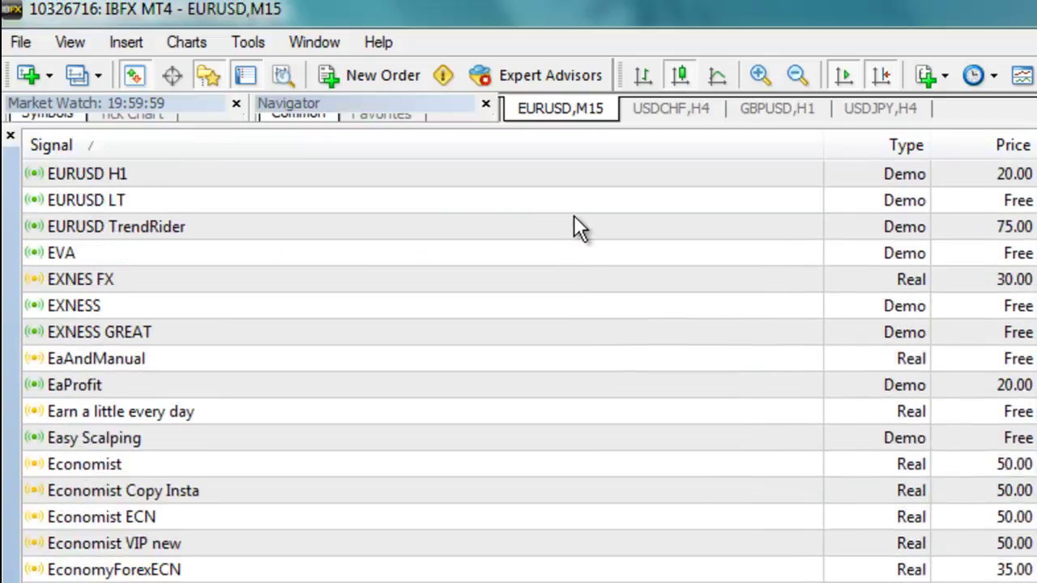
scroll(574, 217, "down", 8)
scroll(574, 215, "down", 20)
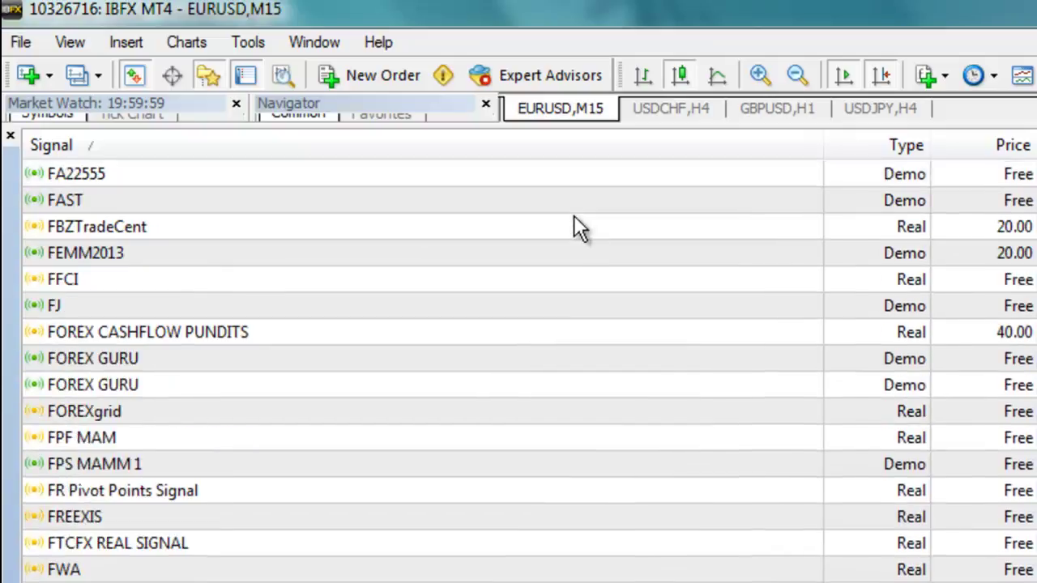
scroll(574, 217, "down", 20)
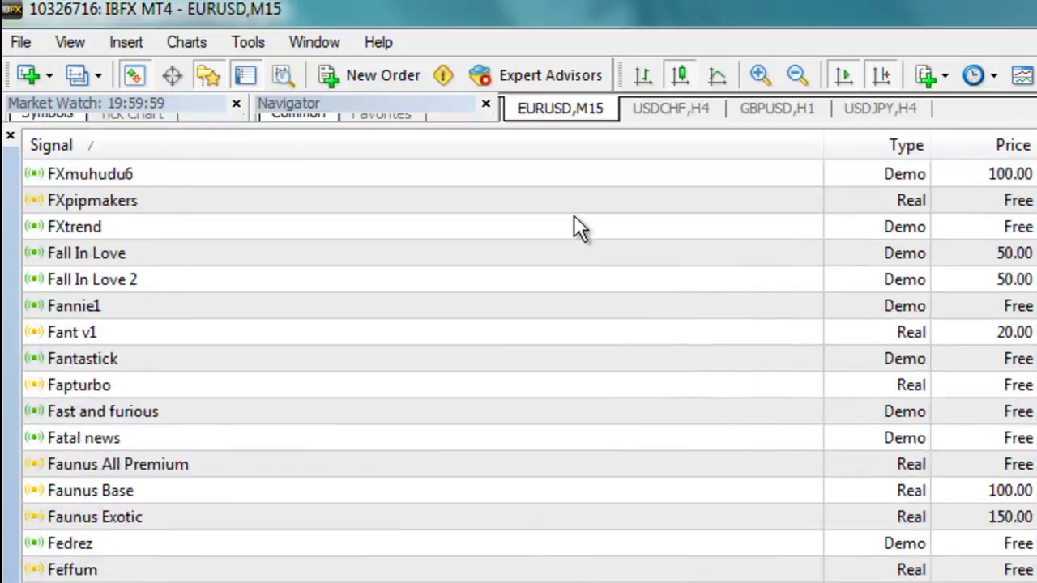
scroll(574, 218, "down", 6)
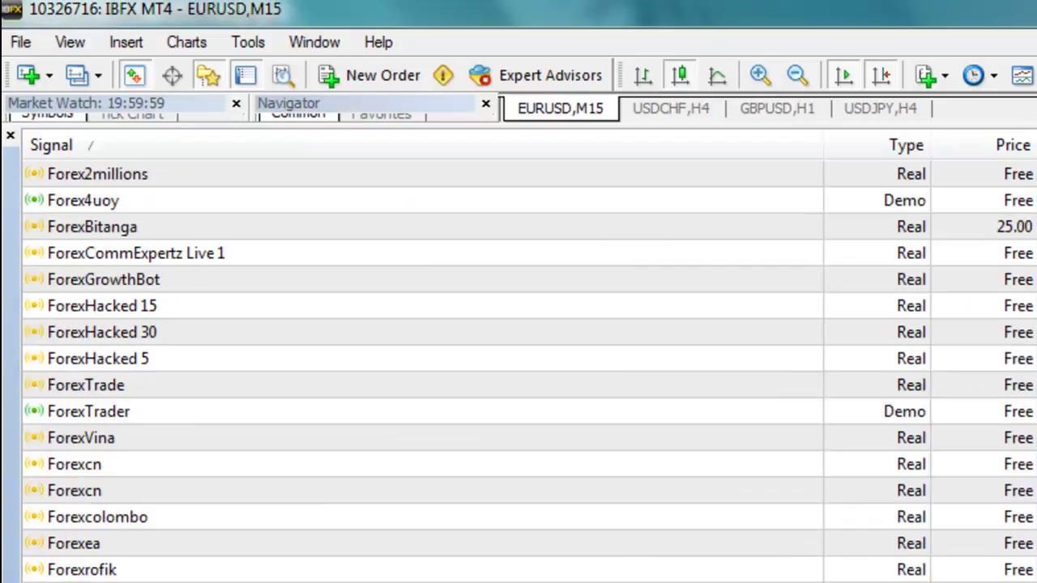
scroll(573, 218, "down", 15)
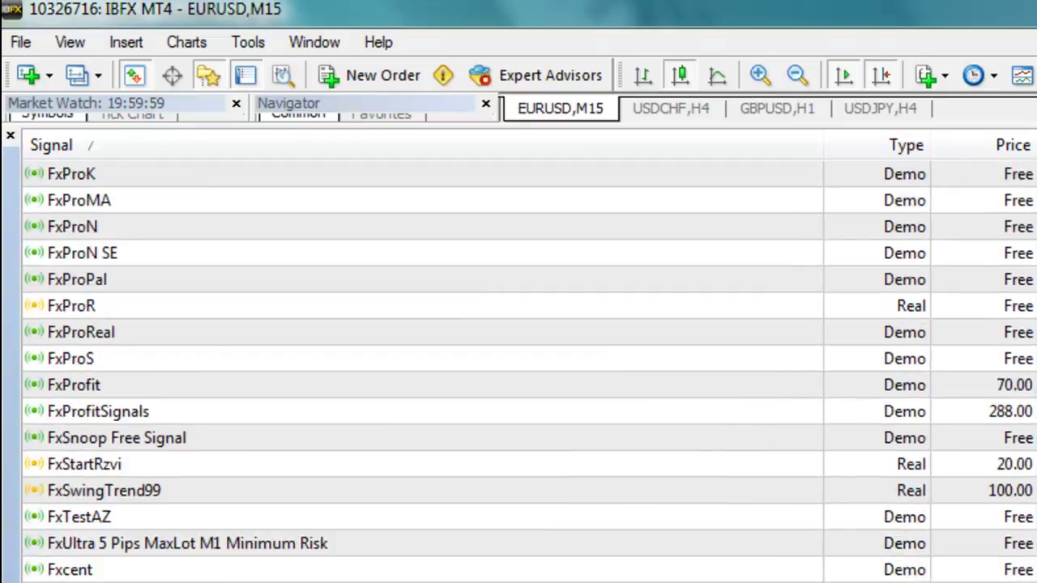
scroll(573, 217, "down", 10)
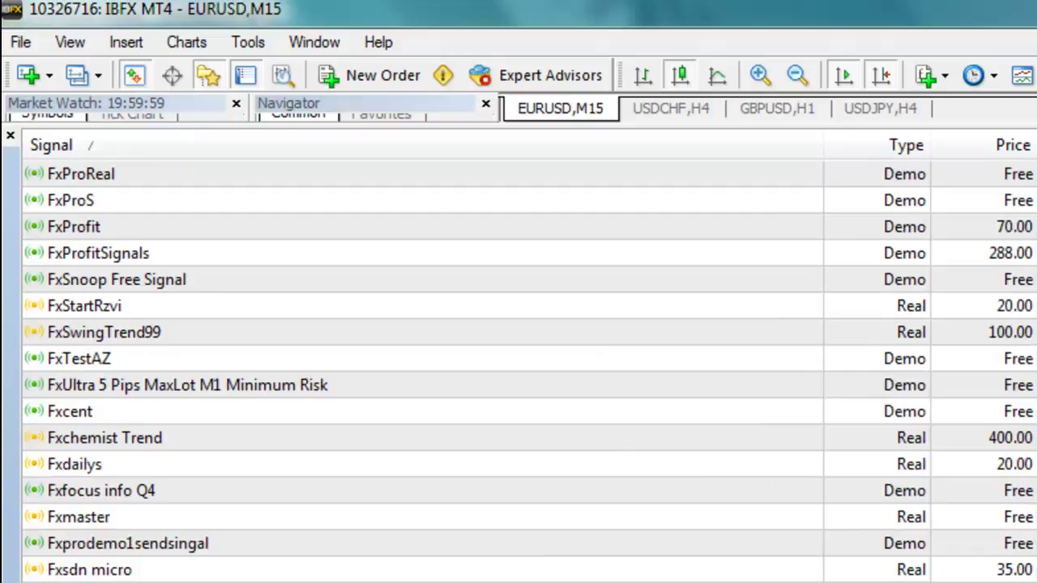
scroll(574, 217, "down", 3)
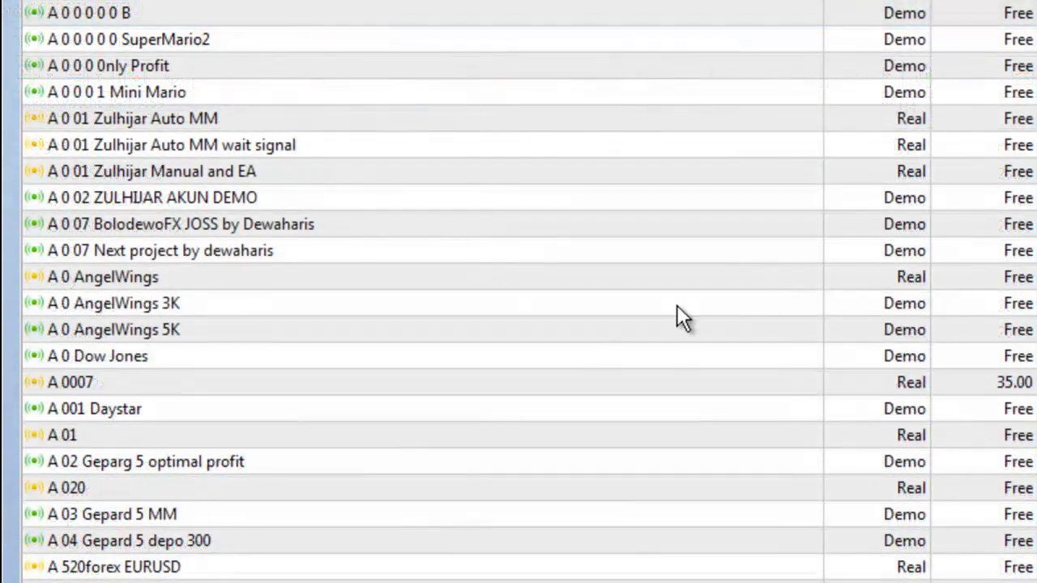
- Open the A 0 AngelWings 3K signal details and scroll to its statistics and positions
double_click(677, 304)
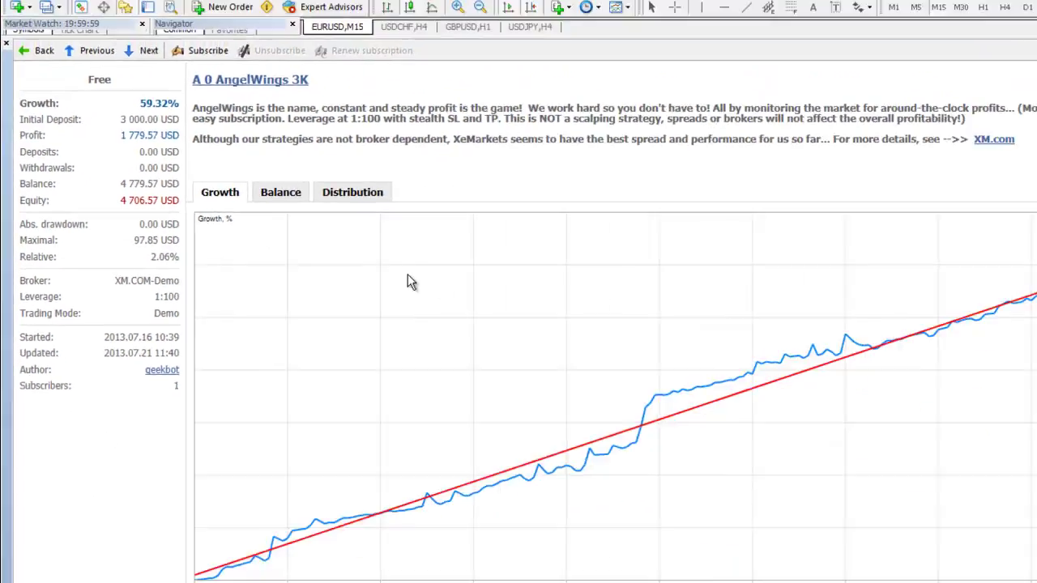
scroll(349, 270, "down", 5)
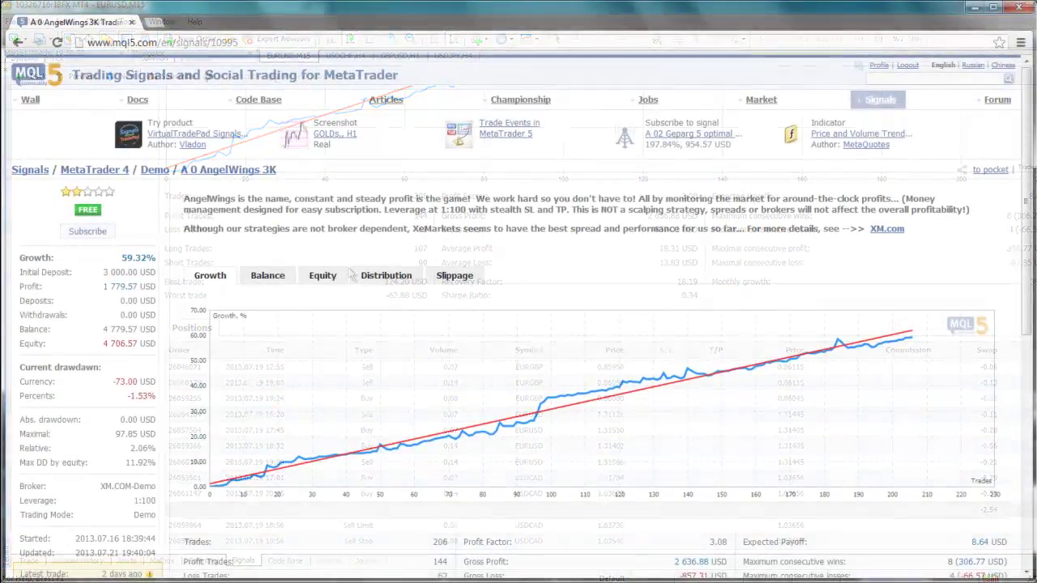
- Scroll through the signal's trade history on MQL5.com and back toward the top
scroll(504, 272, "down", 3)
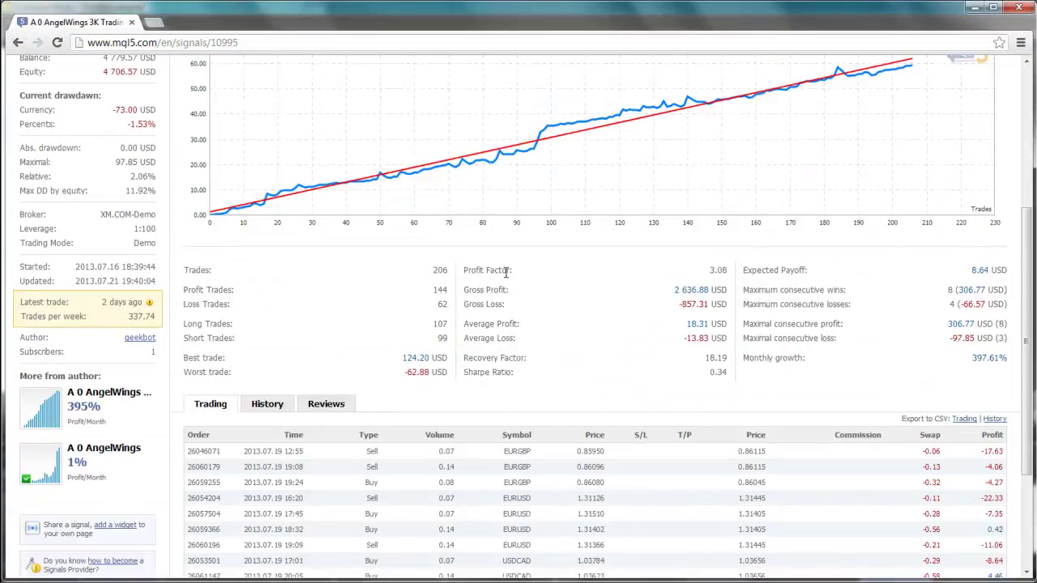
scroll(505, 272, "down", 2)
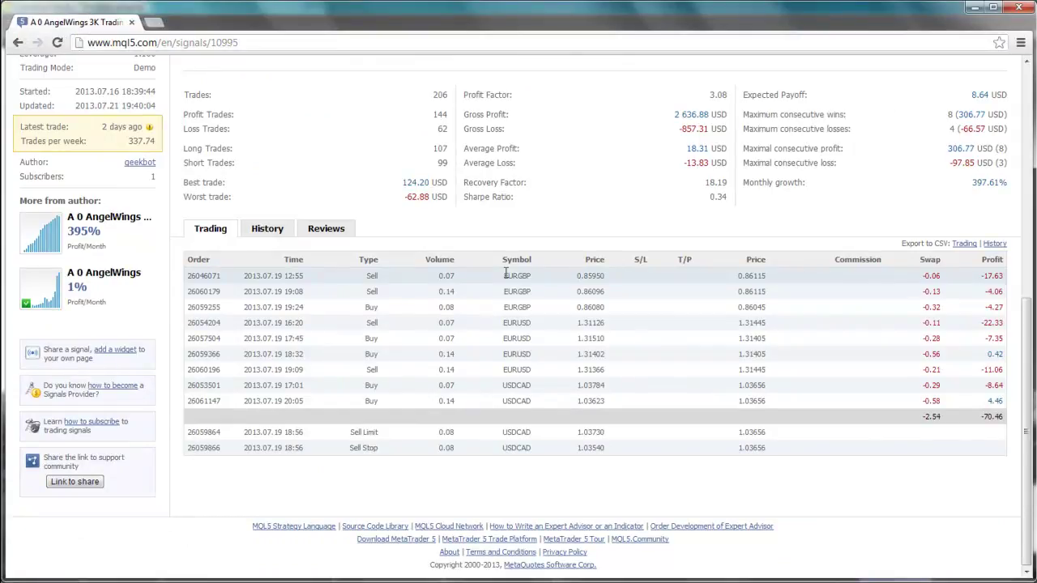
scroll(505, 273, "up", 6)
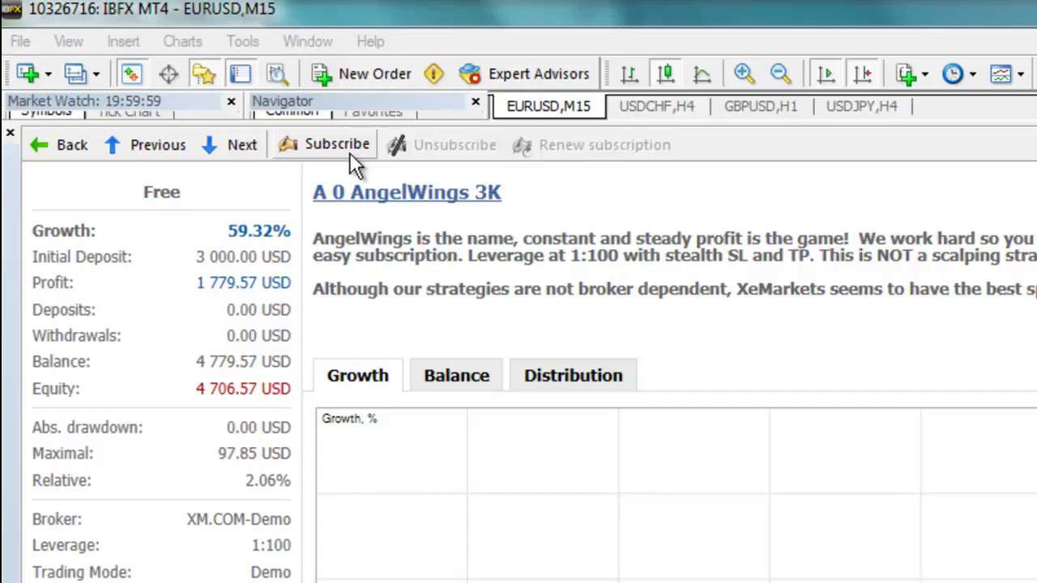
- Subscribe to A 0 AngelWings 3K to bring up the MQL5.community subscription dialog
left_click(349, 152)
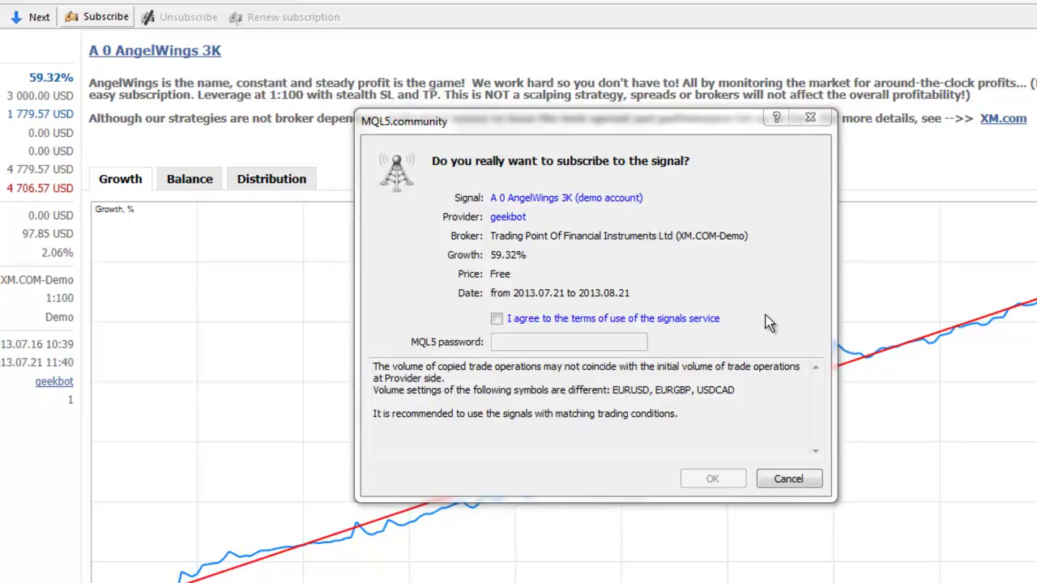
left_click(703, 320)
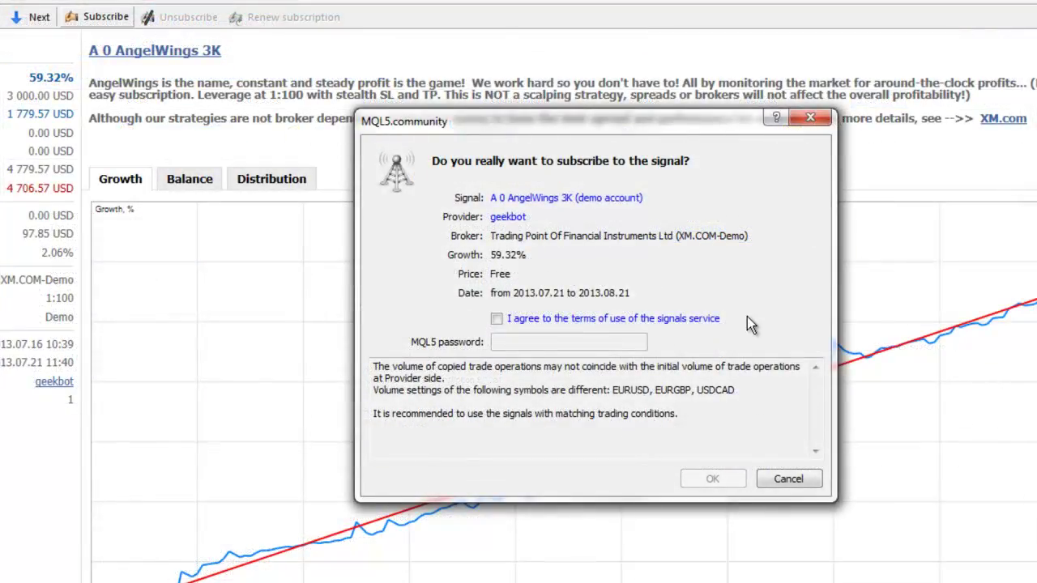
- Accept the signal terms, enter the MQL5 account password, and confirm the A 0 AngelWings 3K subscription
left_click(501, 319)
left_click(521, 342)
left_click(521, 342)
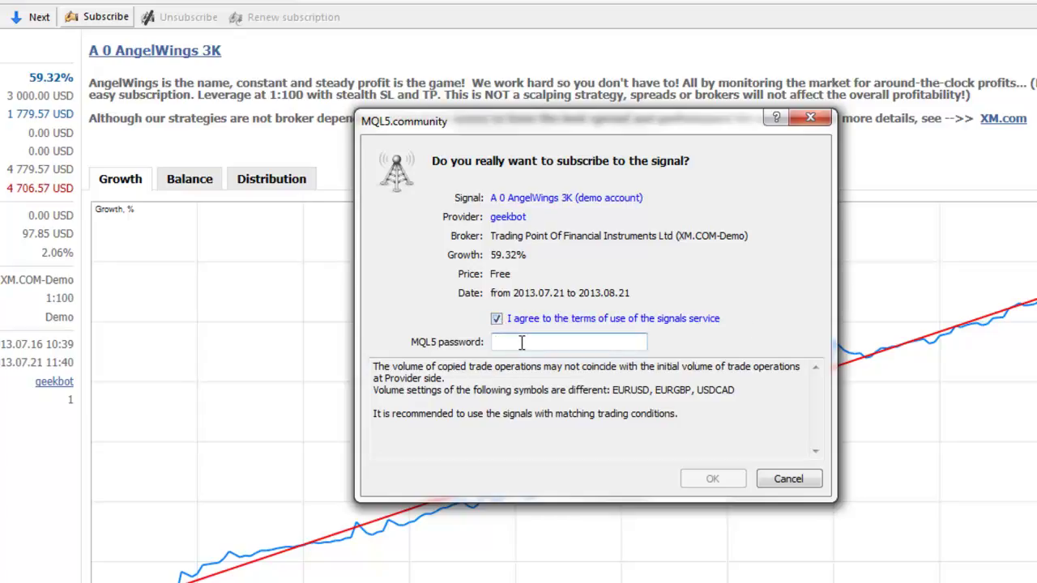
type("•••••••••")
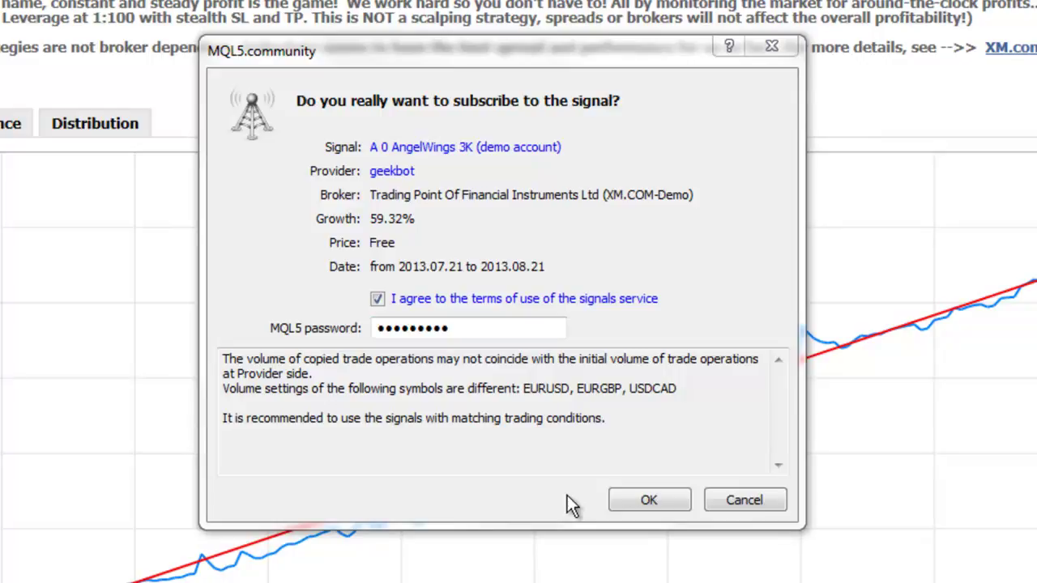
left_click(680, 499)
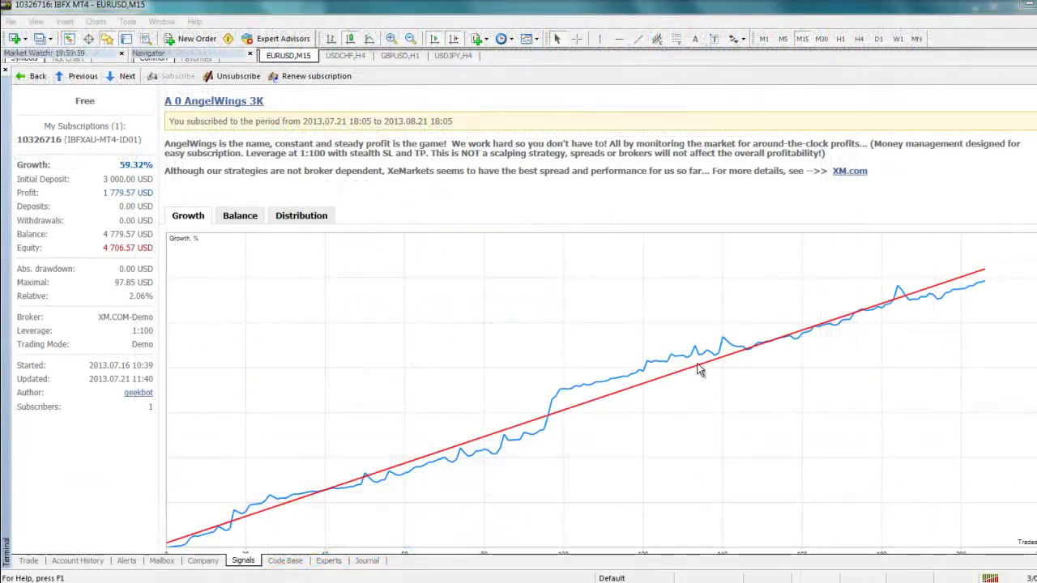
- Open the Tools menu to reach the terminal Options
left_click(127, 22)
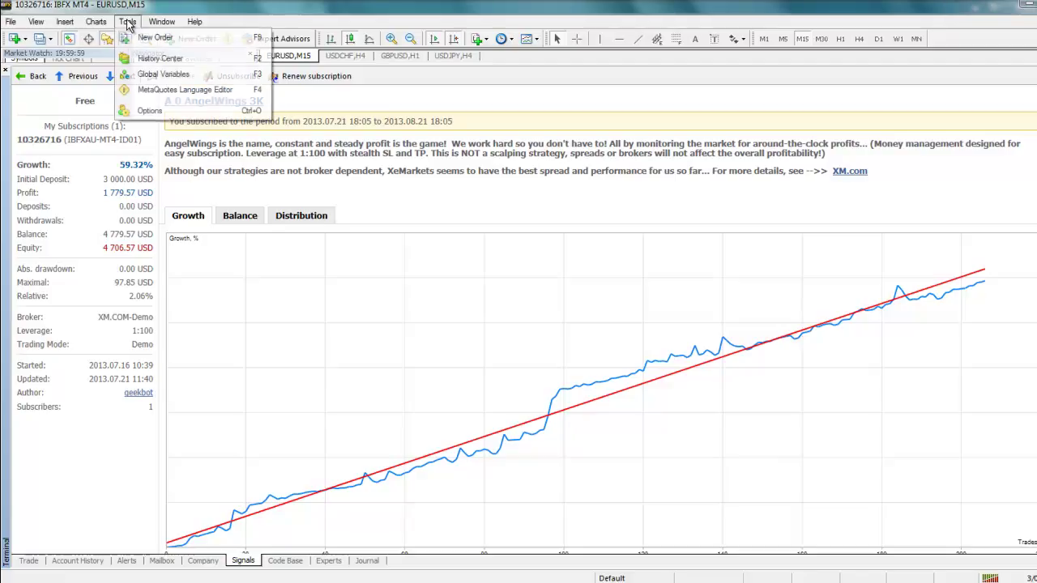
- Turn on 'Enable realtime signal subscription' in the Signals options
left_click(179, 111)
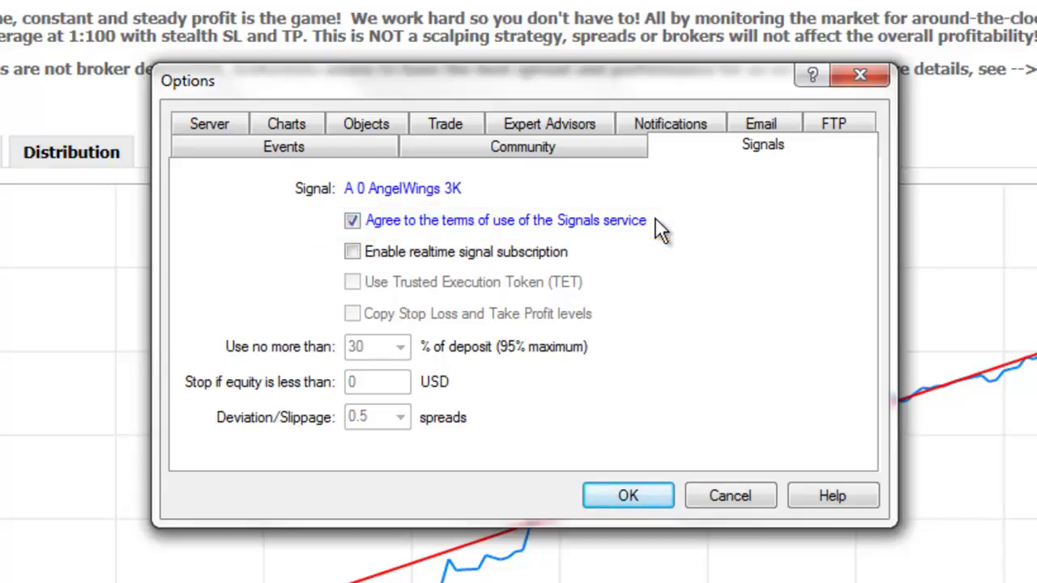
left_click(352, 251)
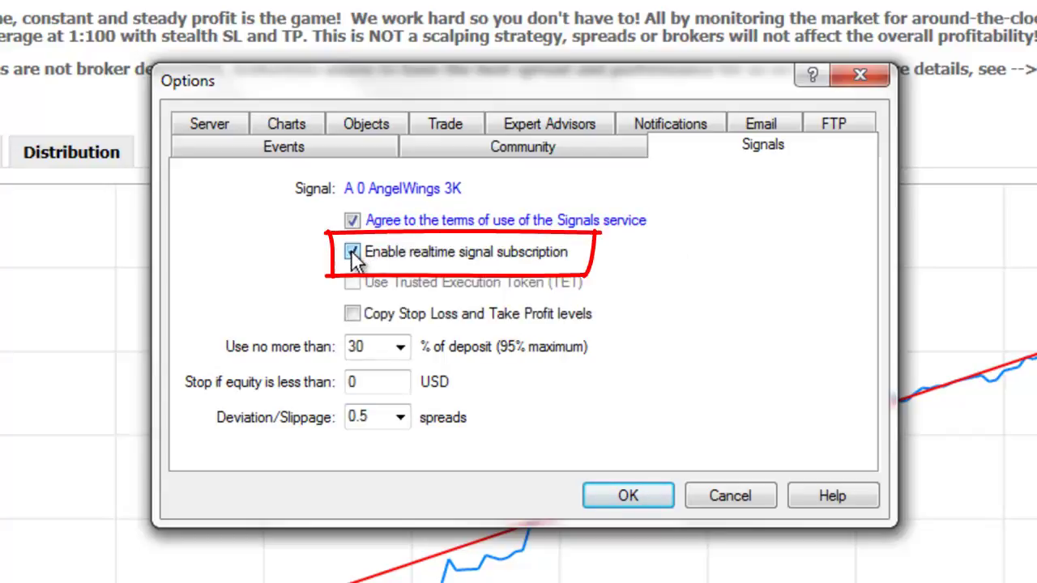
- Tick 'Copy Stop Loss and Take Profit levels' and save the signal settings with OK
left_click(352, 315)
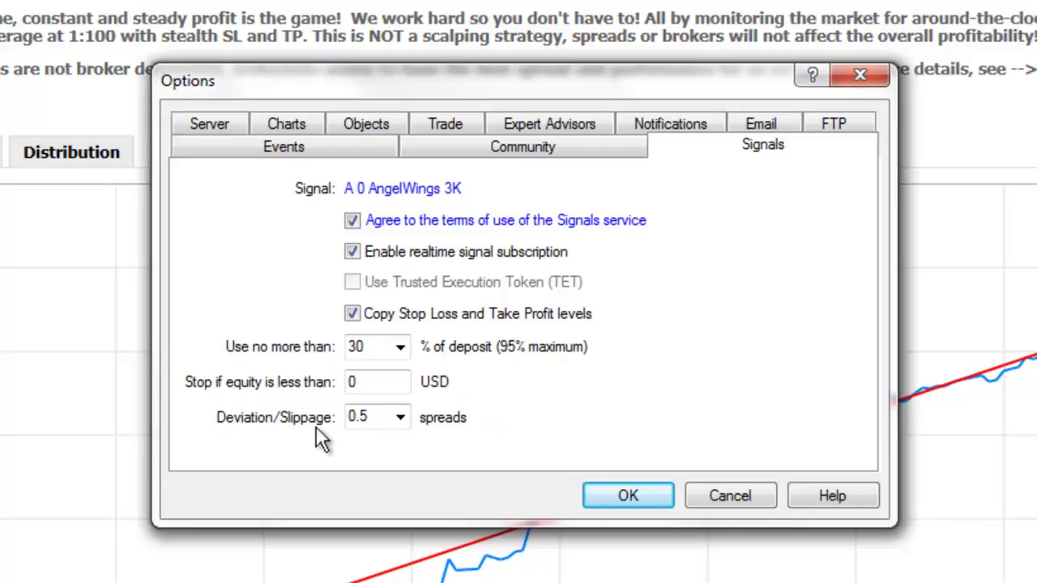
left_click(635, 500)
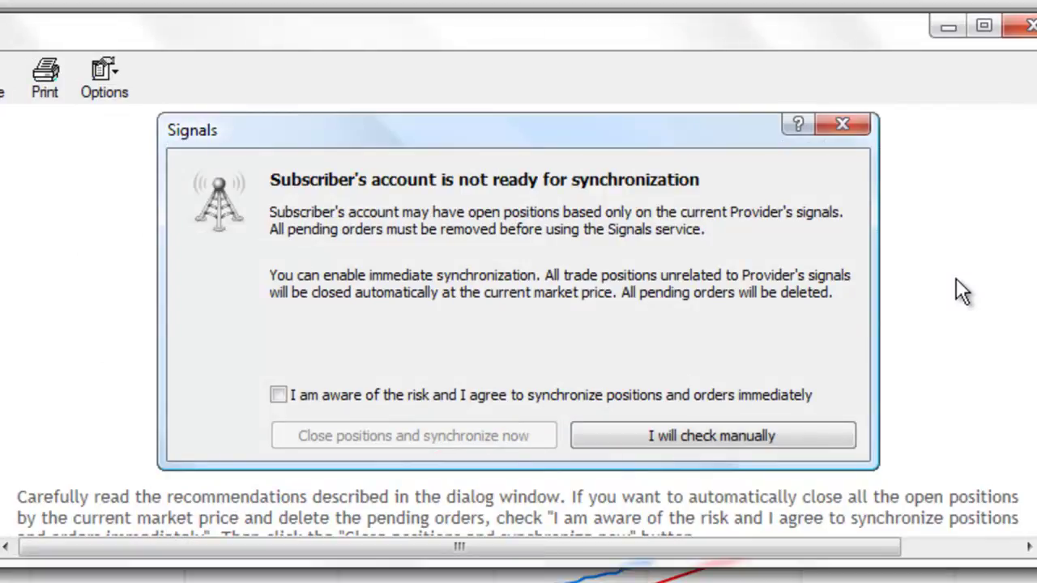
- Scroll down to the empty Account History, with all totals at 0.00
scroll(956, 292, "down", 8)
scroll(964, 290, "down", 3)
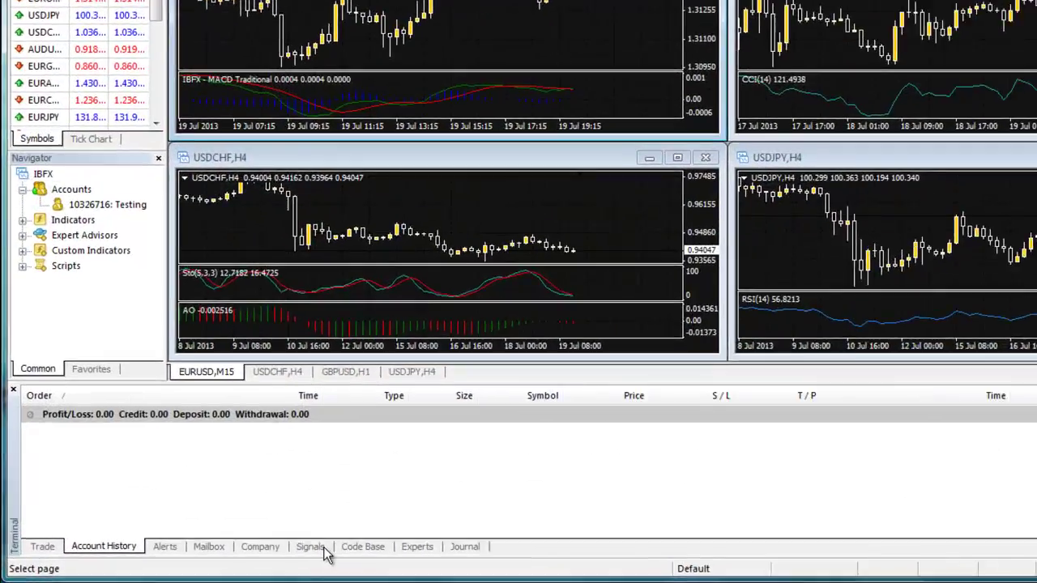
- Show the A 0 AngelWings 3K subscription details via My Subscription in the Signals tab
left_click(250, 553)
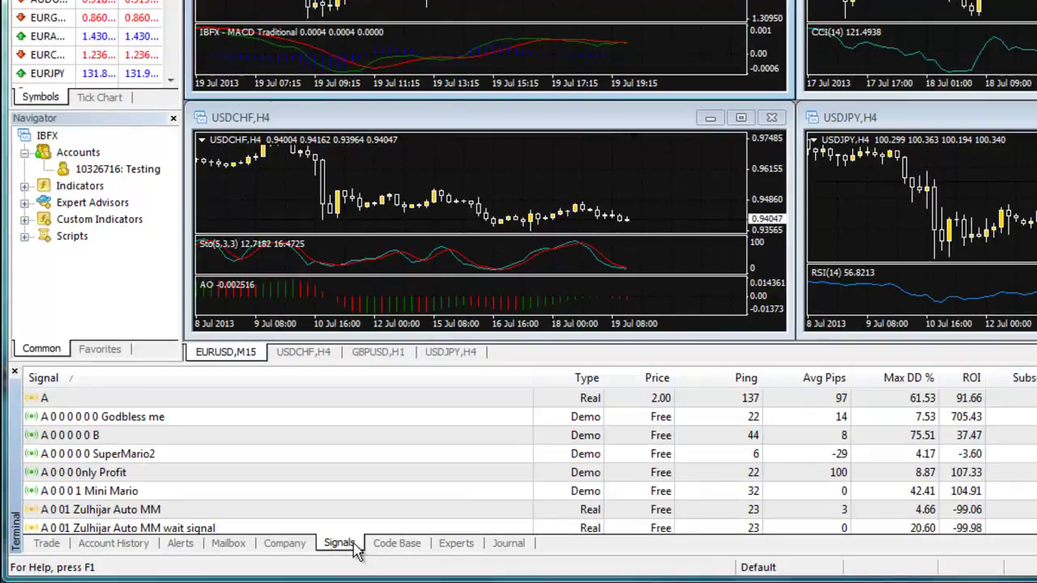
right_click(421, 467)
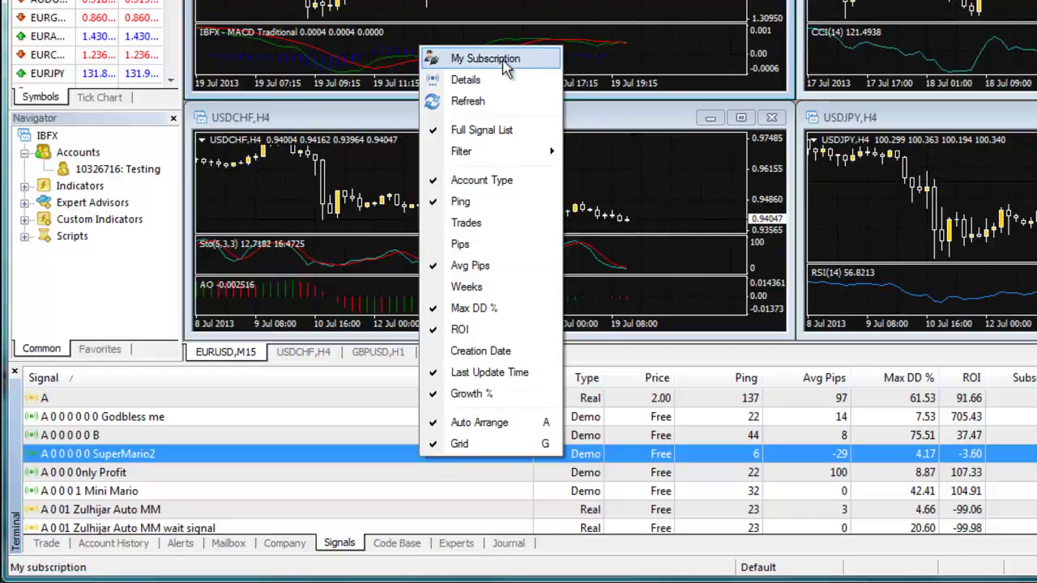
left_click(542, 65)
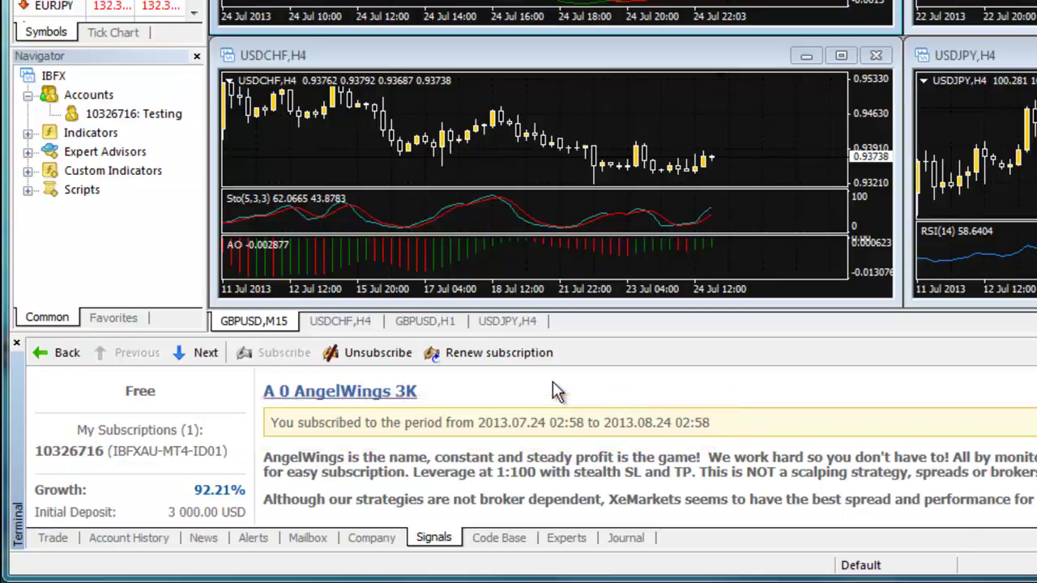
- Renew the A 0 AngelWings 3K subscription, accepting the terms and entering the MQL5 account password
left_click(515, 361)
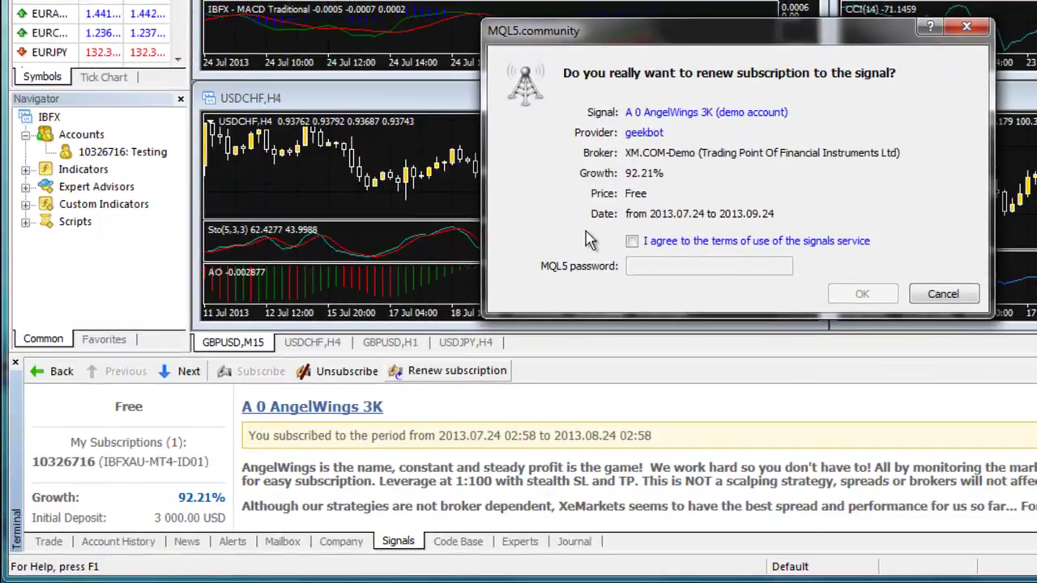
left_click(632, 241)
left_click(643, 266)
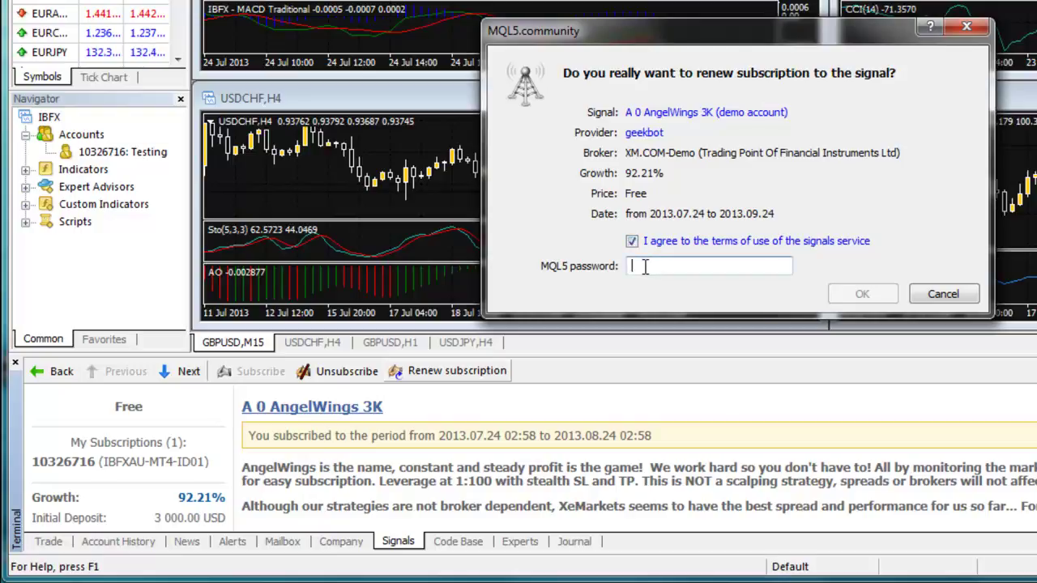
type("••••••••••")
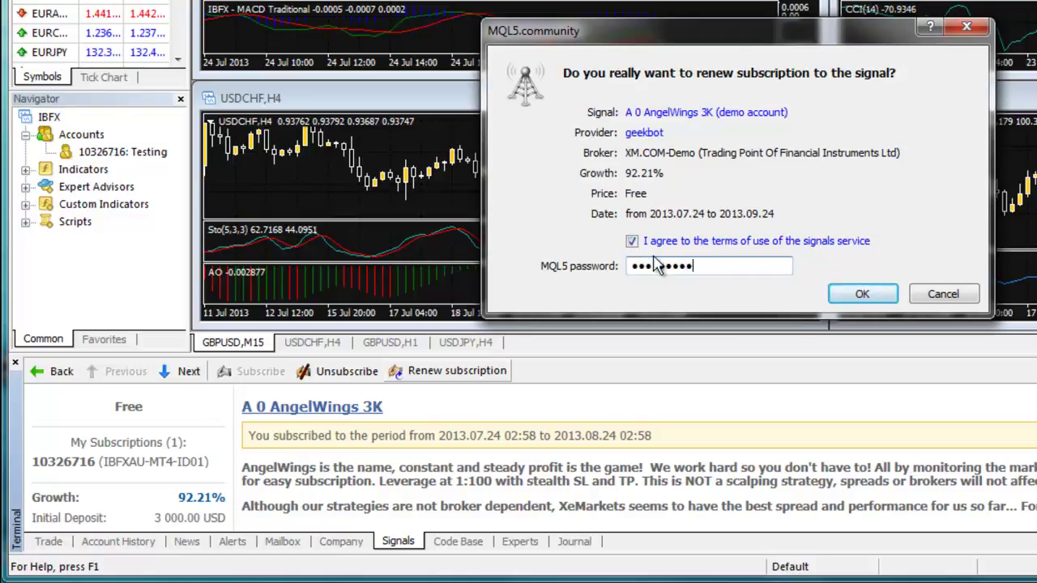
left_click(840, 296)
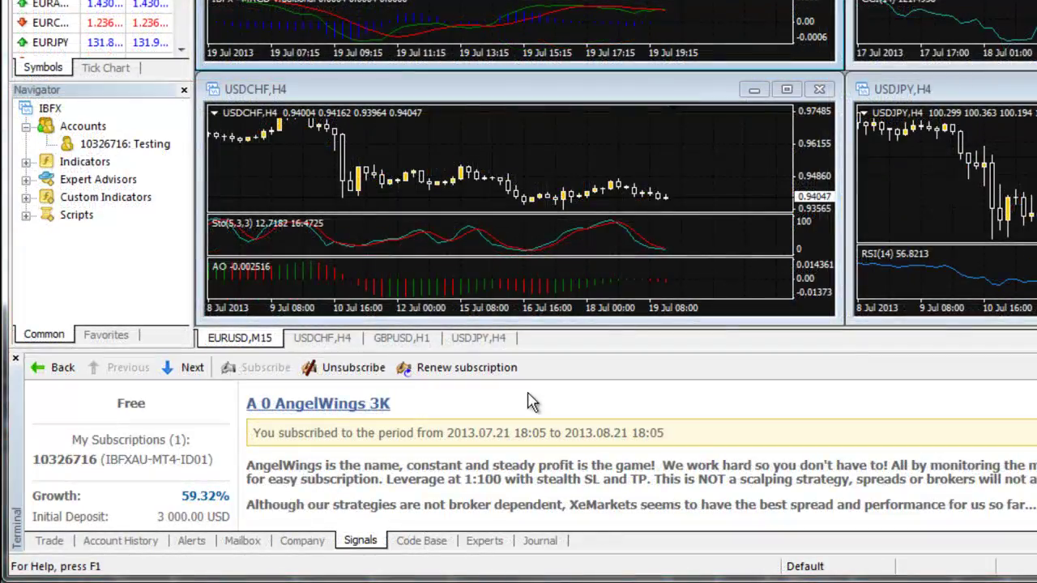
- Unsubscribe from the A 0 AngelWings 3K signal and confirm the cancellation
left_click(366, 374)
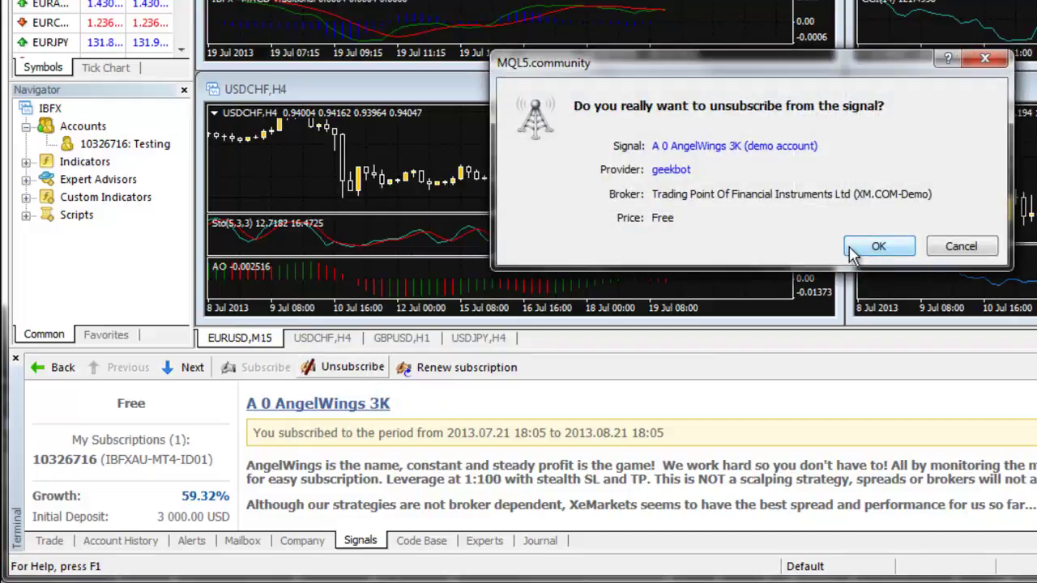
left_click(850, 247)
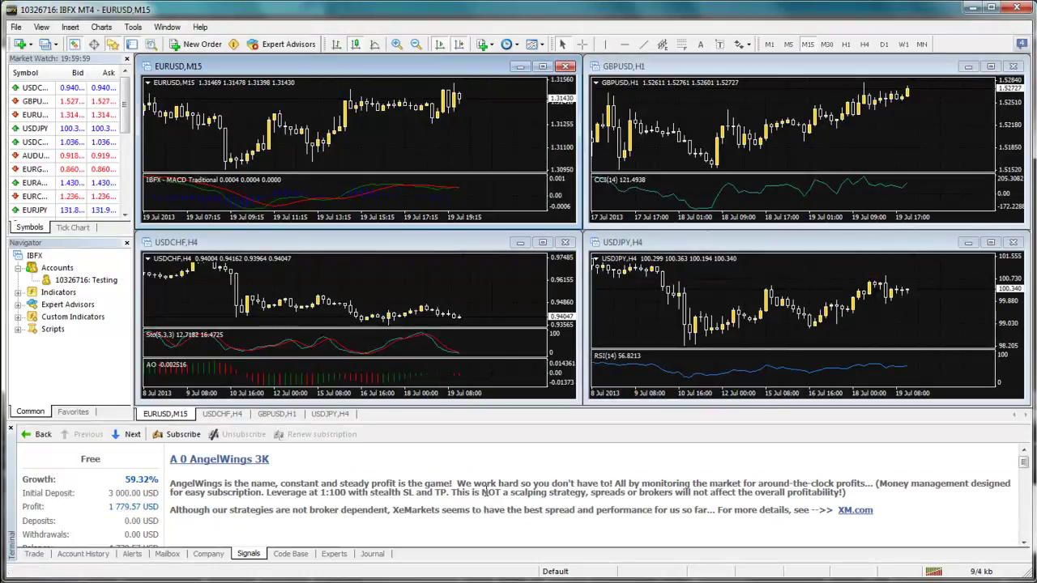
- Open the Help menu to reveal Help Topics and other help options
left_click(199, 27)
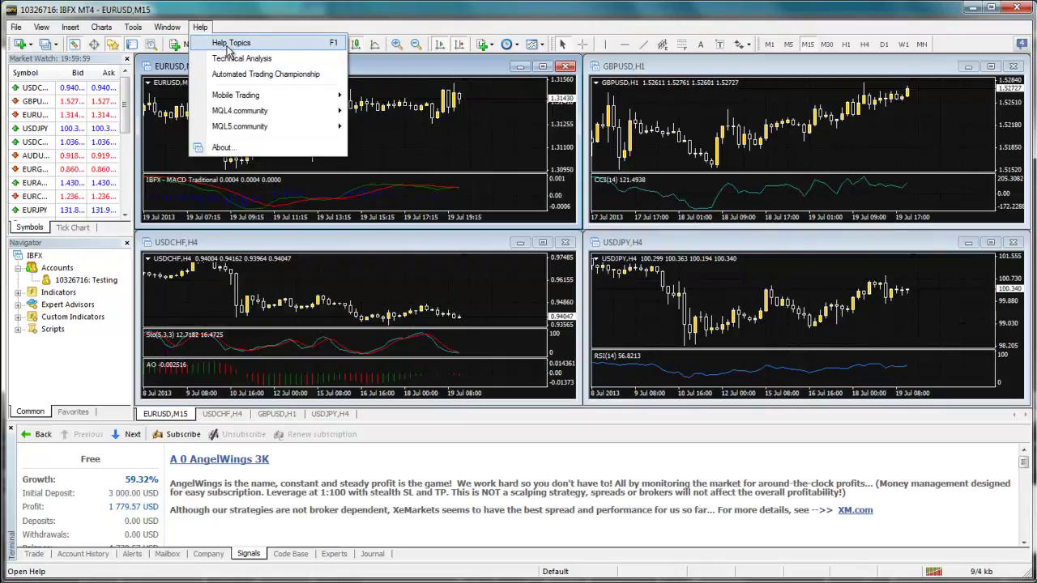